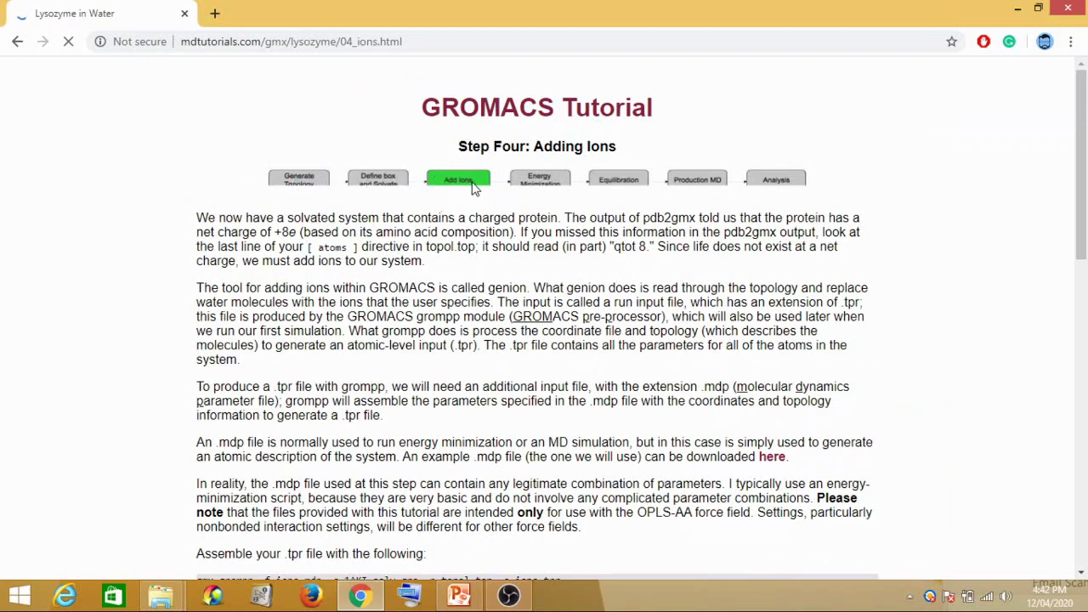
Read the Adding Ions tutorial page, examining the gmx grompp command, its ions.mdp input and the paragraph explaining the .mdp file.
{"action": "scroll", "coordinate": [478, 185], "scroll_direction": "down", "scroll_amount": 1}
{"action": "scroll", "coordinate": [476, 187], "scroll_direction": "down", "scroll_amount": 2}
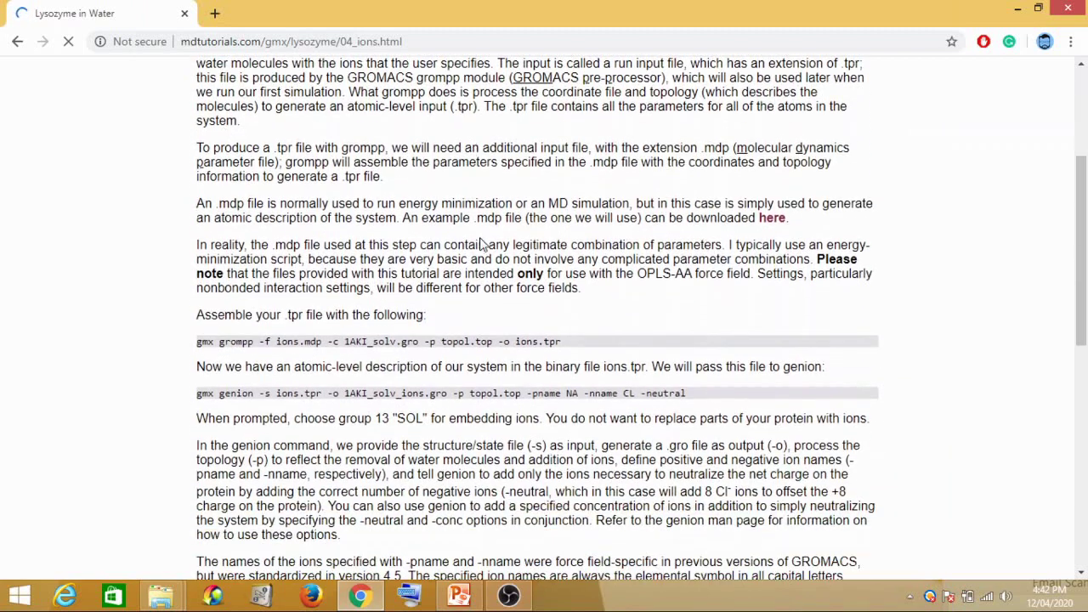
{"action": "left_click_drag", "start_coordinate": [561, 342], "coordinate": [202, 348]}
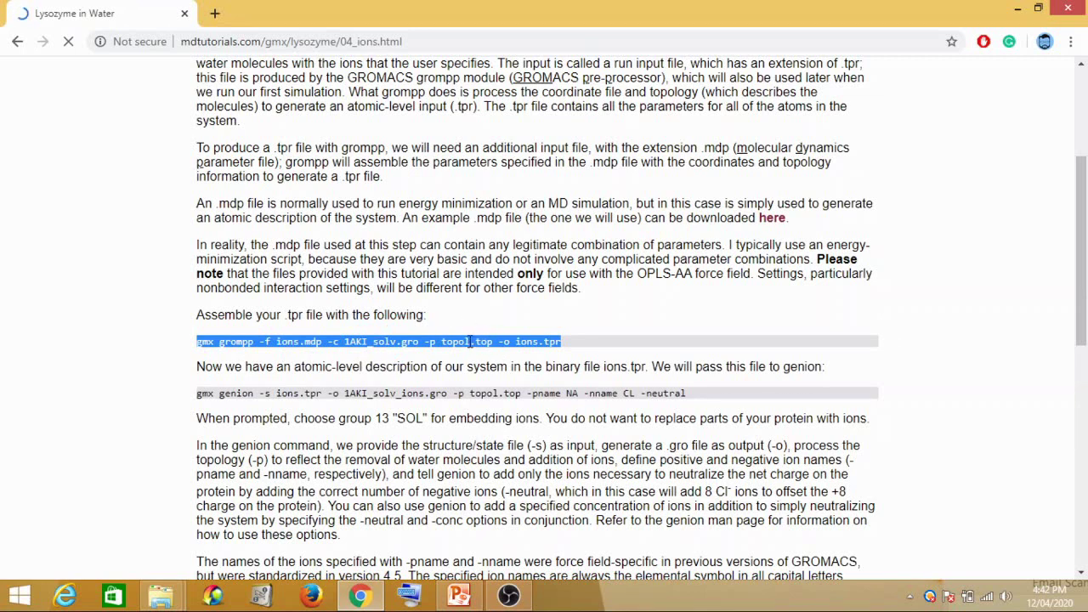
{"action": "left_click", "coordinate": [576, 339]}
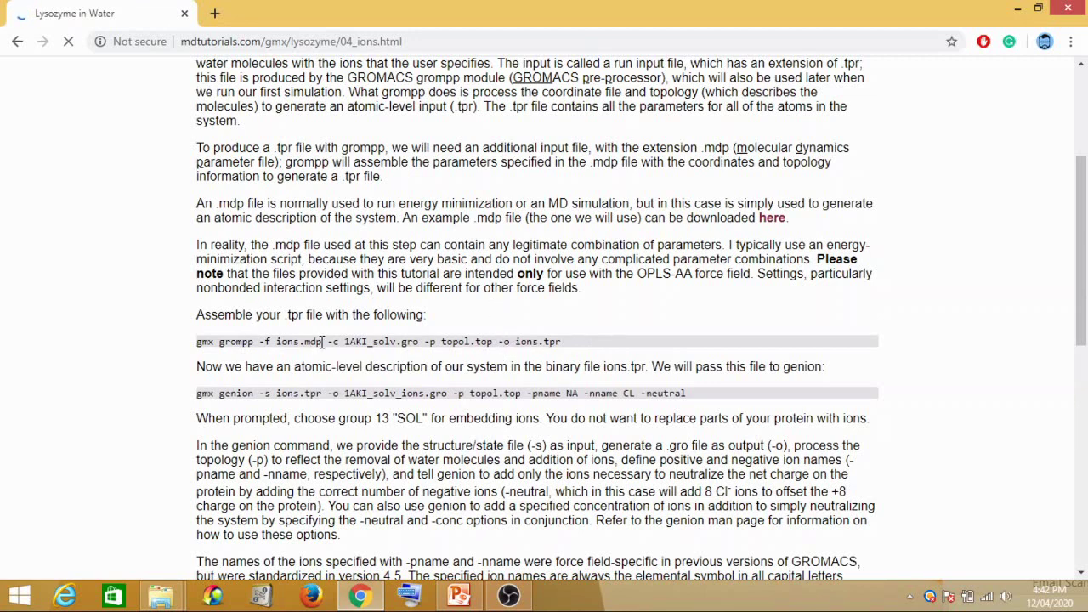
{"action": "left_click_drag", "start_coordinate": [323, 341], "coordinate": [262, 344]}
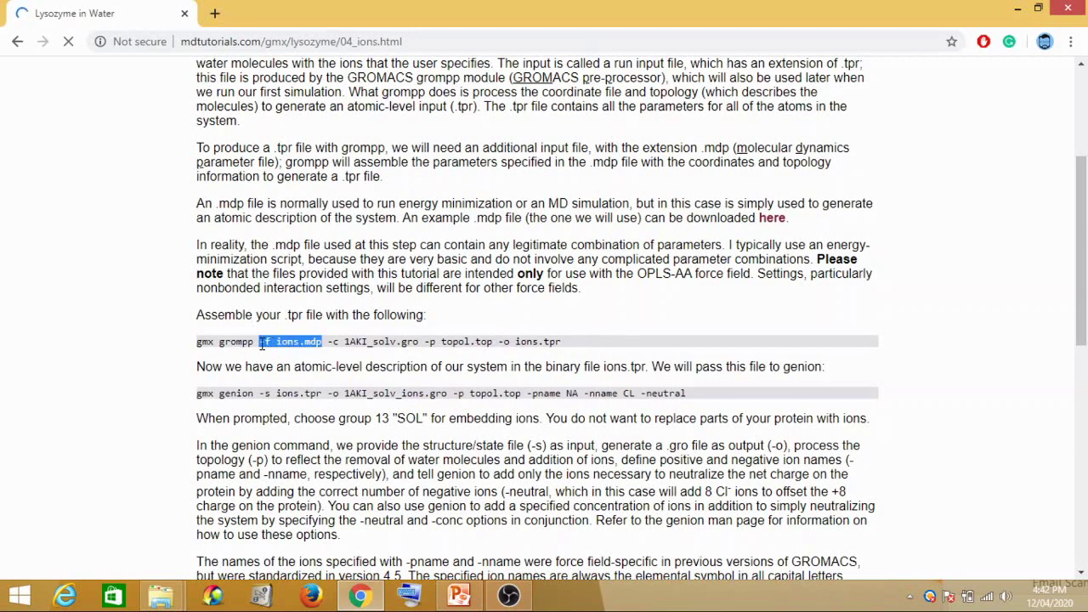
{"action": "left_click", "coordinate": [361, 341]}
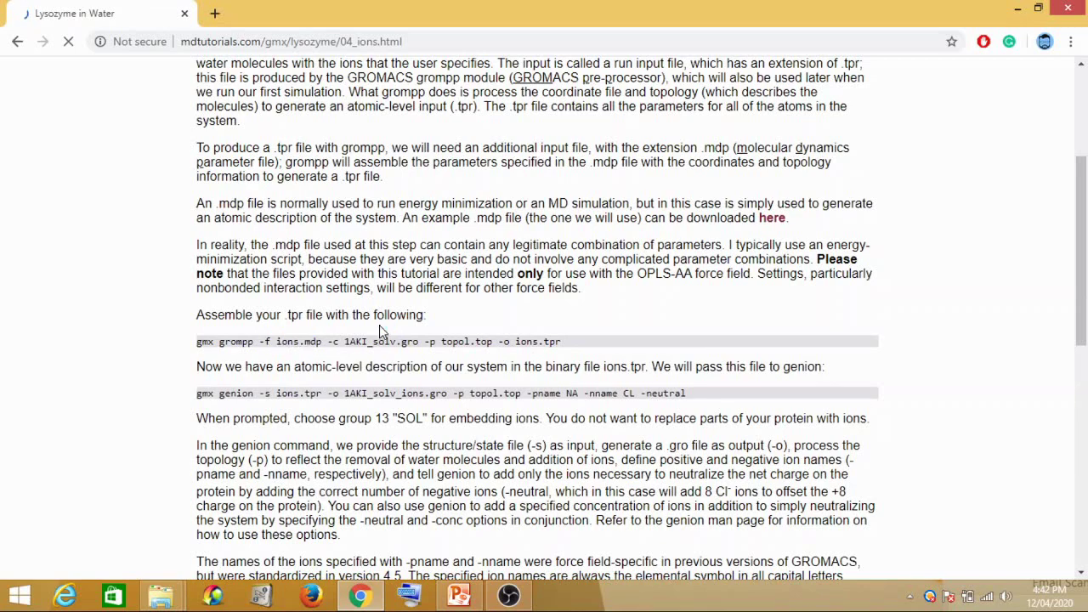
{"action": "scroll", "coordinate": [378, 272], "scroll_direction": "up", "scroll_amount": 3}
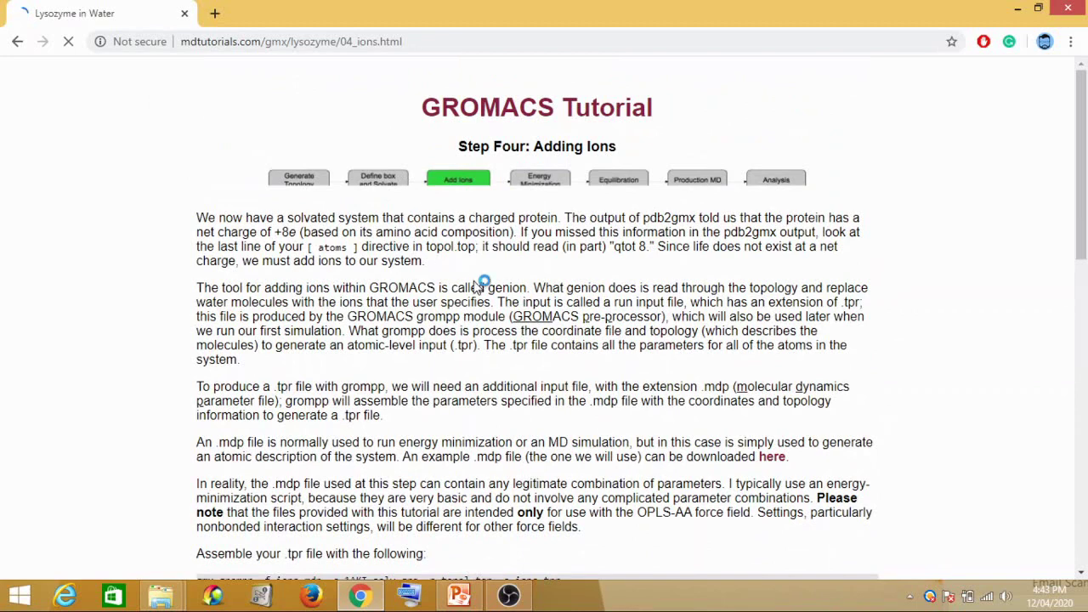
{"action": "scroll", "coordinate": [480, 285], "scroll_direction": "down", "scroll_amount": 1}
{"action": "scroll", "coordinate": [480, 280], "scroll_direction": "down", "scroll_amount": 1}
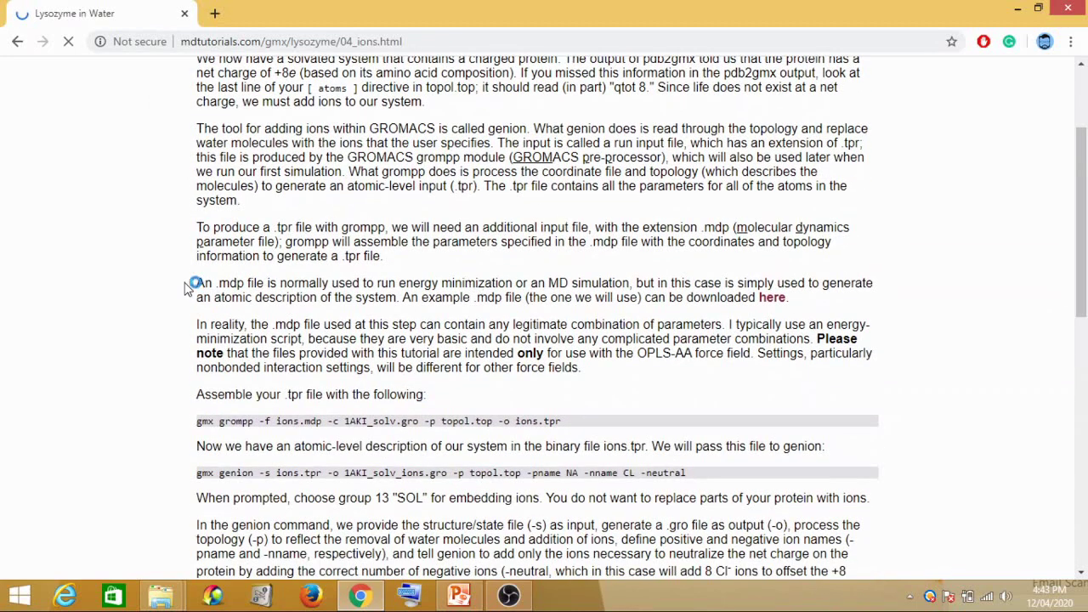
{"action": "left_click_drag", "start_coordinate": [194, 287], "coordinate": [637, 293]}
{"action": "left_click", "coordinate": [634, 293]}
Open the tutorial's example ions.mdp file and copy its entire parameter text.
{"action": "left_click", "coordinate": [769, 304]}
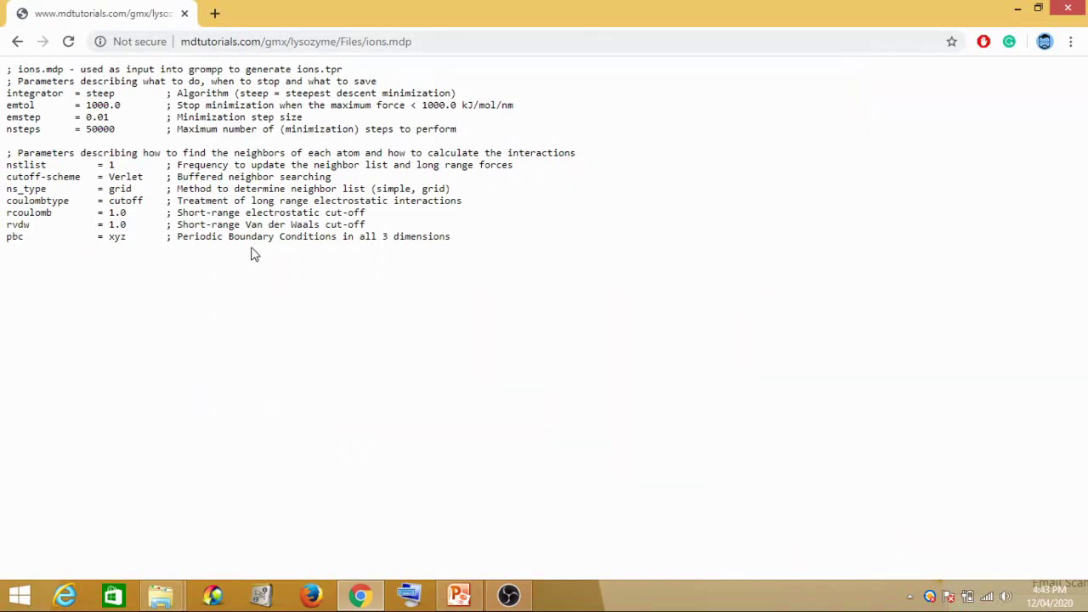
{"action": "left_click_drag", "start_coordinate": [457, 240], "coordinate": [3, 71]}
{"action": "key", "text": "ctrl+c"}
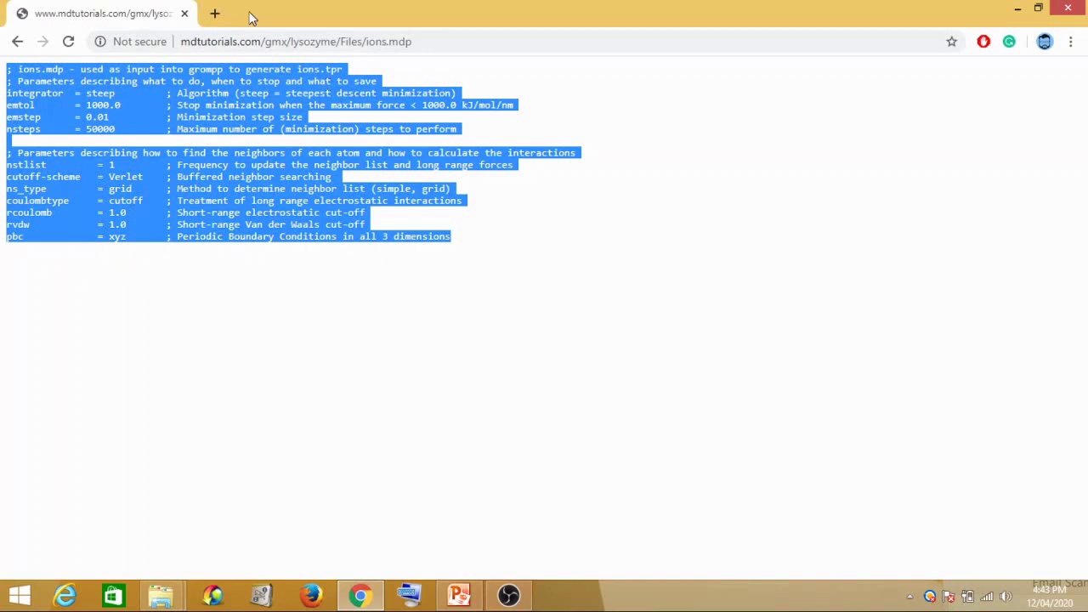
{"action": "right_click", "coordinate": [223, 99]}
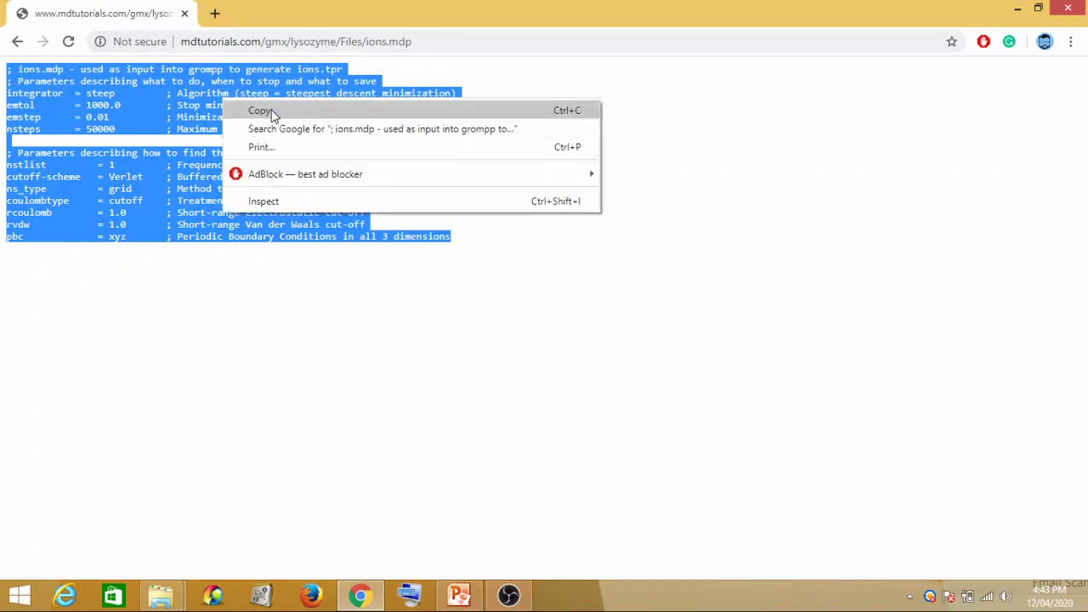
{"action": "left_click", "coordinate": [272, 112]}
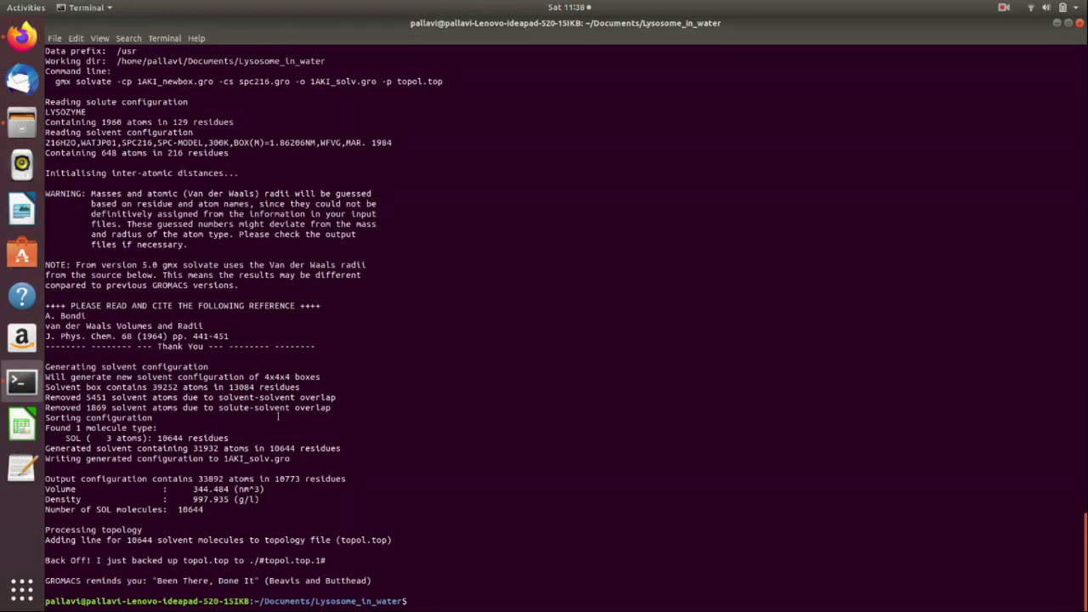
In the terminal, create ions.mdp with nano, paste the copied parameters into it, and save the file under that name.
{"action": "type", "text": "nano ions.mdp"}
{"action": "key", "text": "Return"}
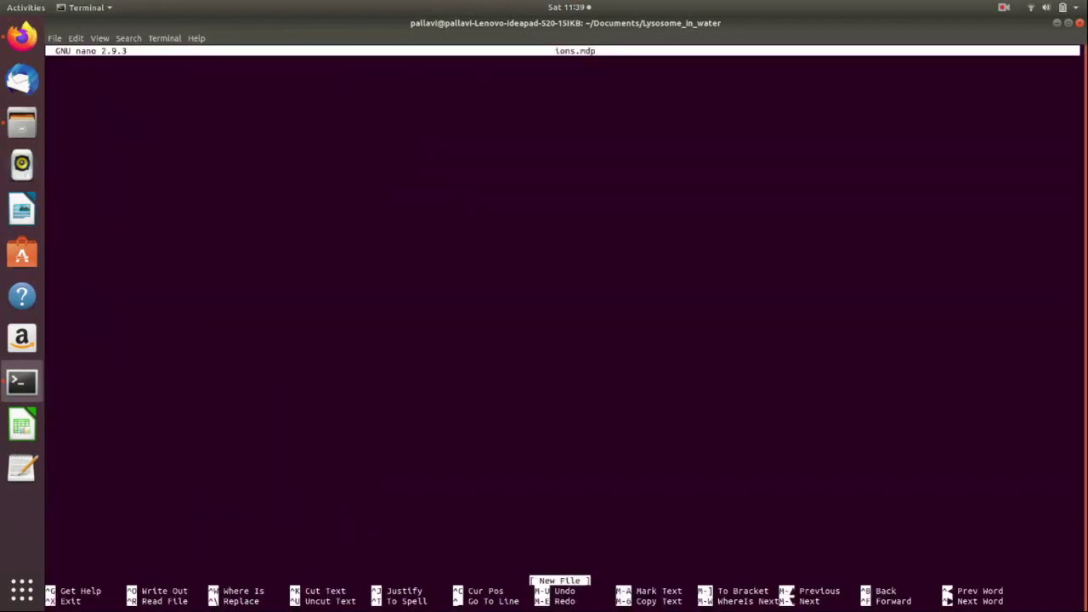
{"action": "key", "text": "ctrl+shift+v"}
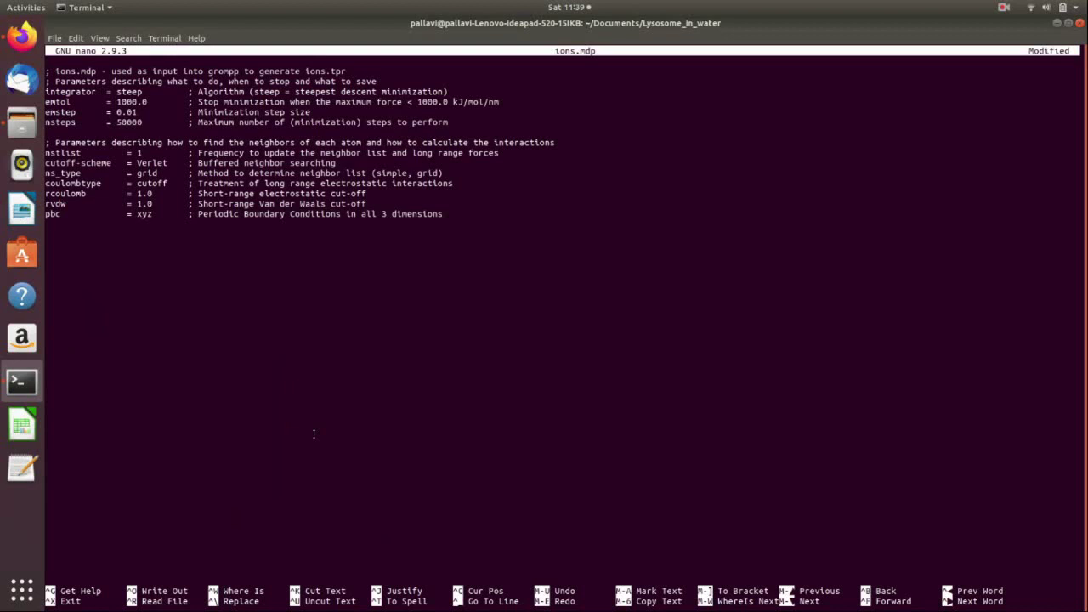
{"action": "key", "text": "ctrl+x"}
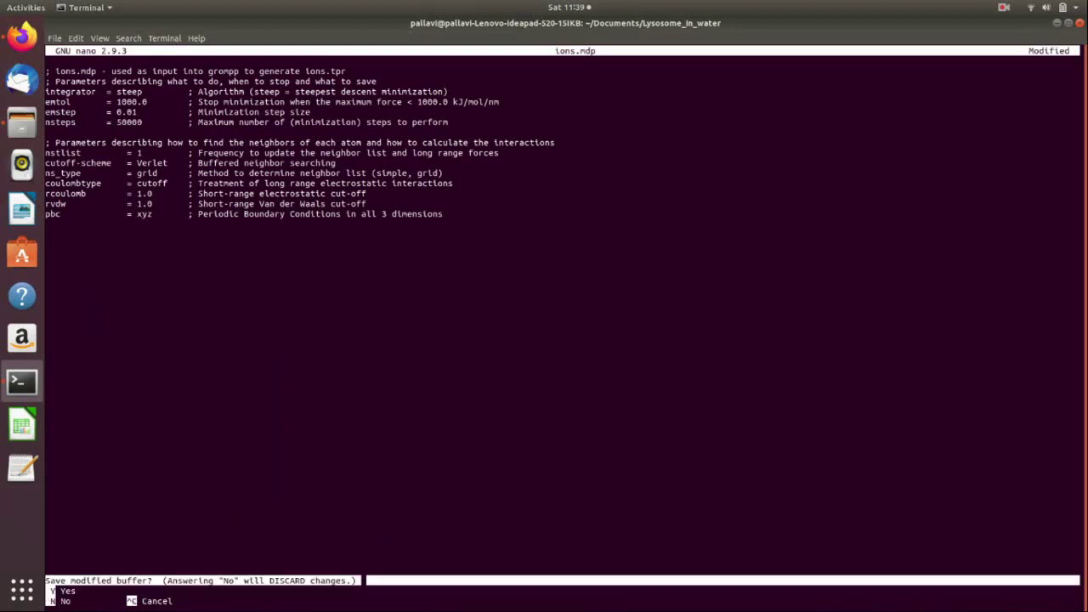
{"action": "key", "text": "y"}
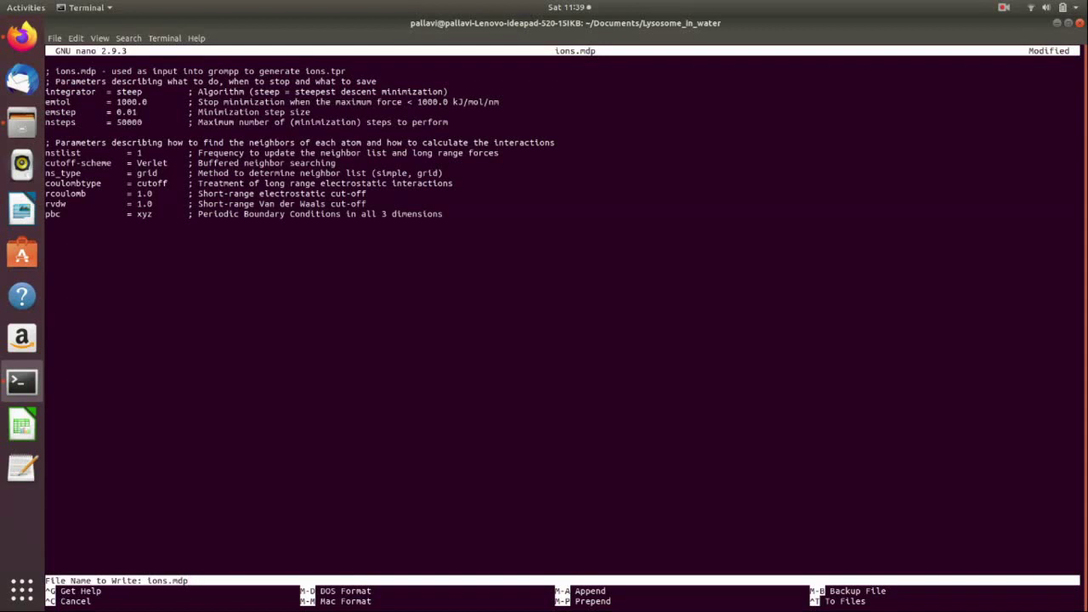
{"action": "key", "text": "Return"}
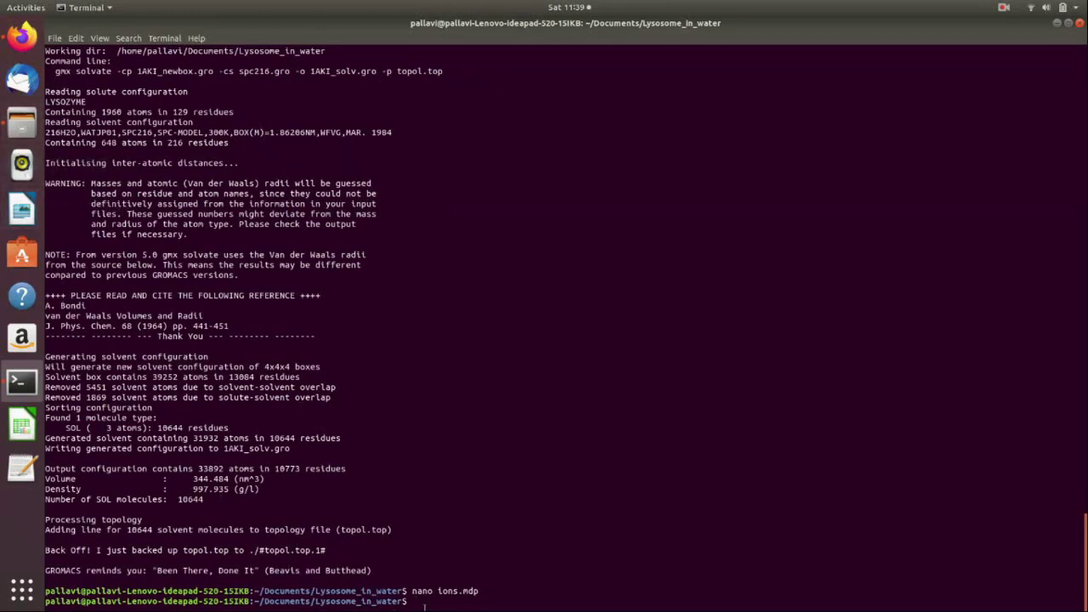
Check the Lysosome_in_water folder in the file manager for the ions.mdp file, and return to the terminal.
{"action": "left_click", "coordinate": [22, 123]}
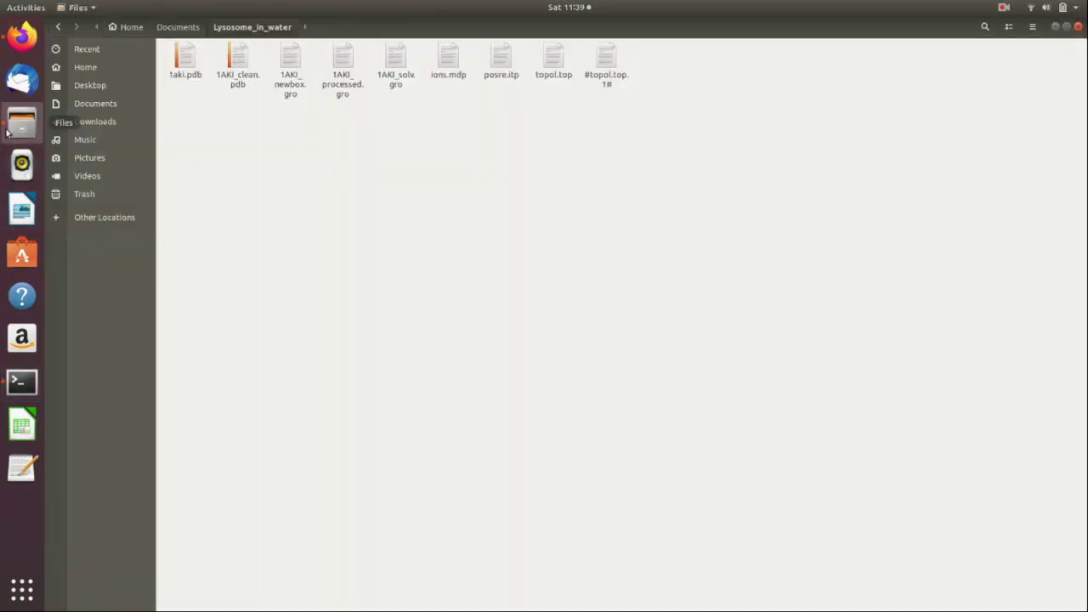
{"action": "left_click", "coordinate": [444, 58]}
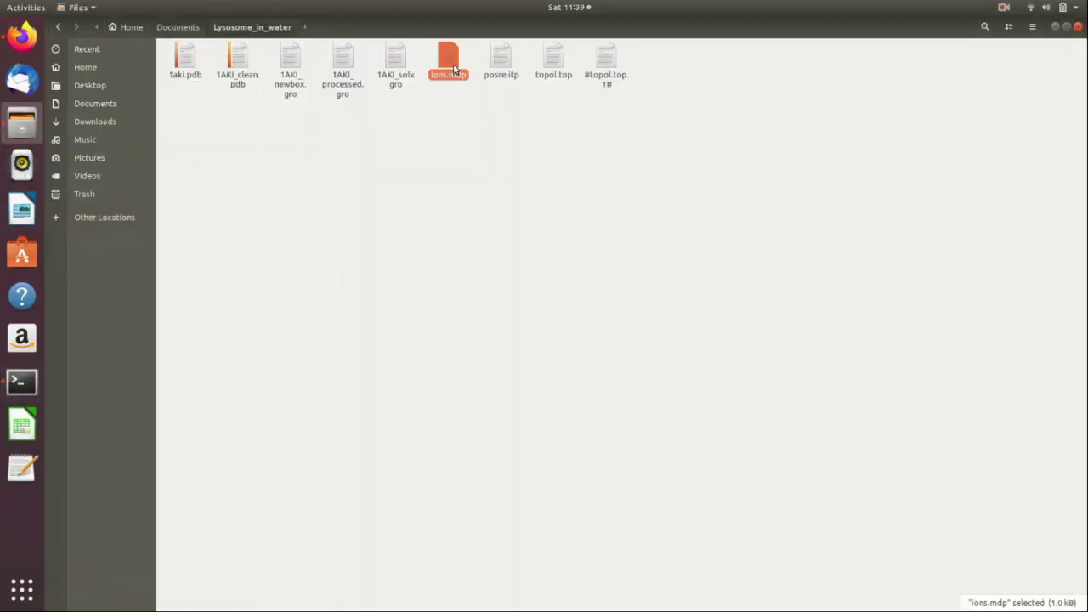
{"action": "left_click", "coordinate": [510, 253]}
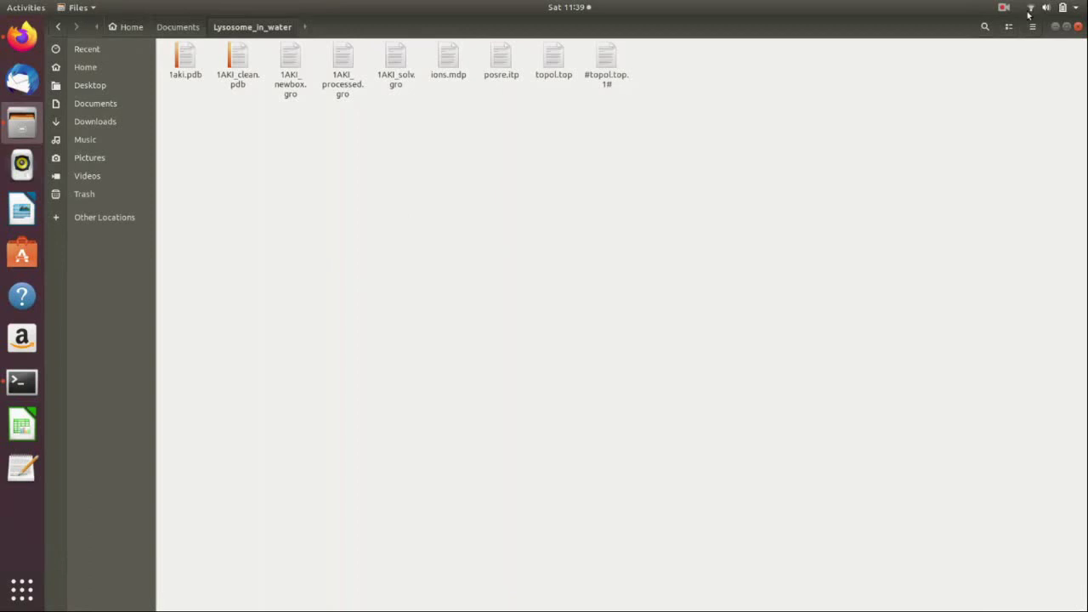
{"action": "left_click", "coordinate": [1057, 28]}
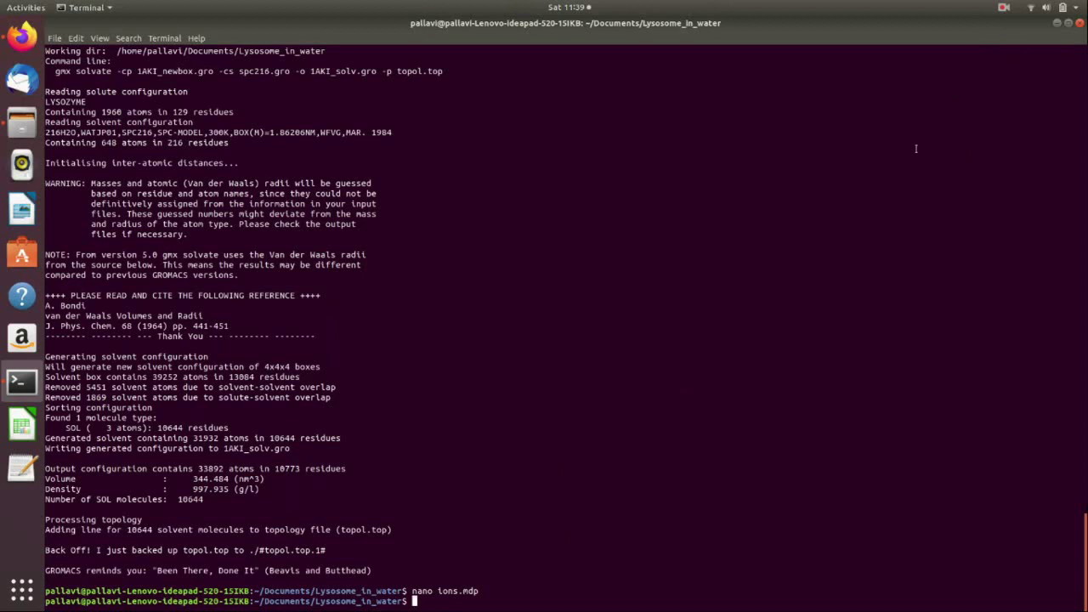
{"action": "left_click", "coordinate": [1004, 7]}
{"action": "left_click", "coordinate": [1012, 53]}
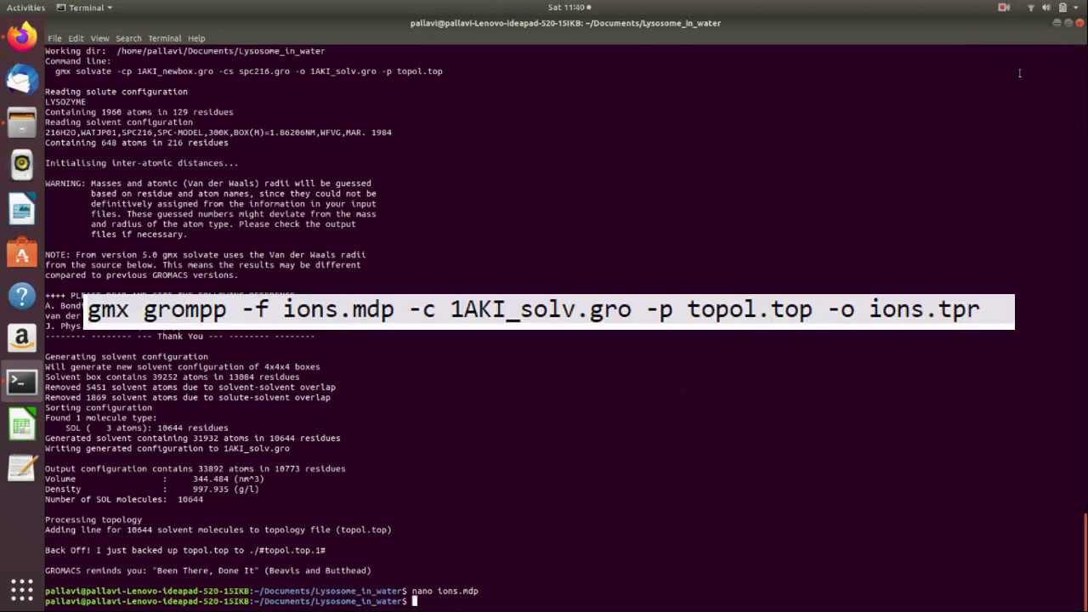
Assemble the run input file with gmx grompp -f ions.mdp -c 1AKI_solv.gro -p topol.top -o ions.tpr.
{"action": "type", "text": "gmx grompp -f ions"}
{"action": "key", "text": "Tab"}
{"action": "type", "text": "-c "}
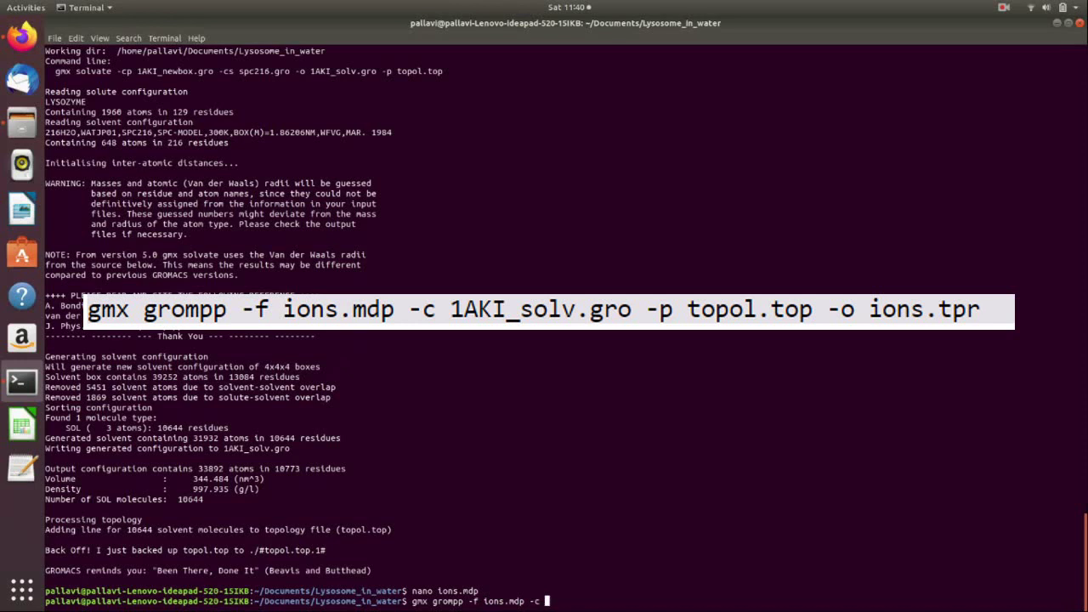
{"action": "type", "text": "1AKI_solv.gro -p topol.top "}
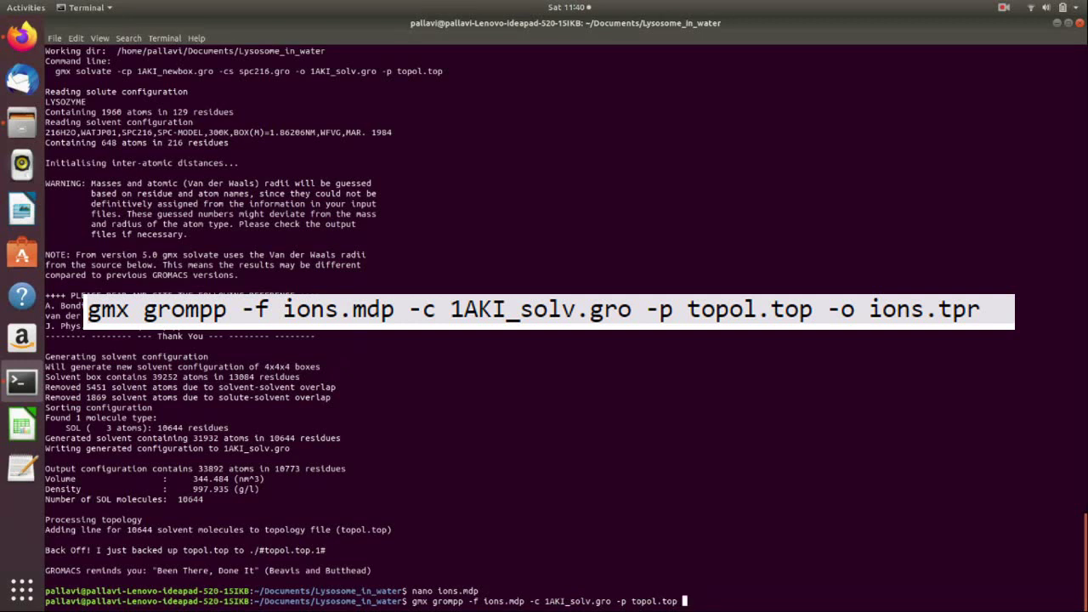
{"action": "type", "text": "-o ioj"}
{"action": "key", "text": "BackSpace"}
{"action": "type", "text": "ns.tpr"}
{"action": "key", "text": "Return"}
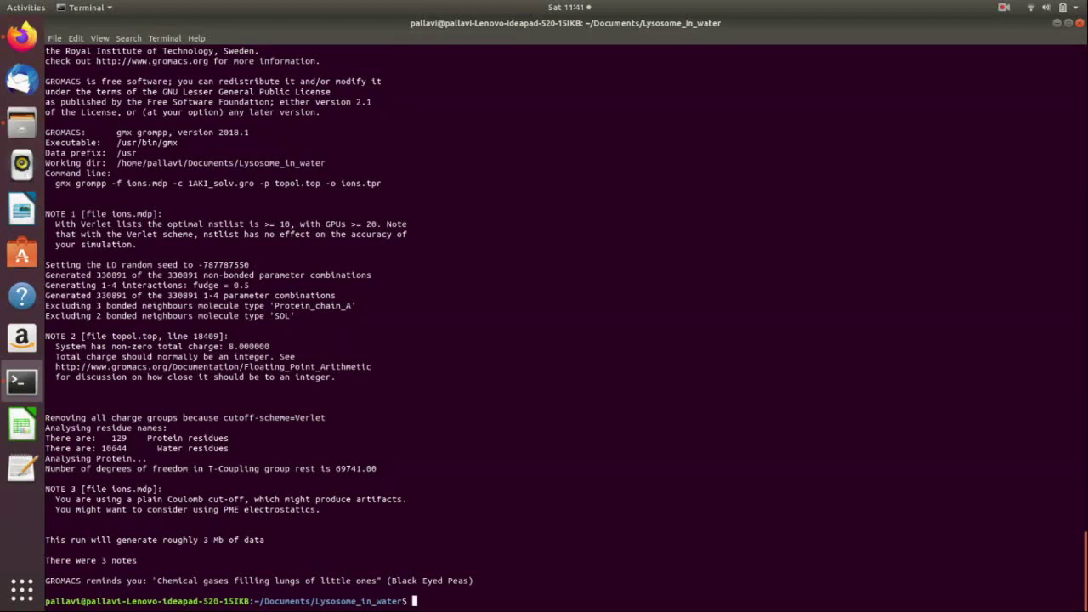
Run gmx genion -s ions.tpr -o 1AKI_solv.gro -p topol.top -pname NA -nname CL -neutral, choosing group 13 (SOL) as the solvent to replace.
{"action": "type", "text": "gmx genion"}
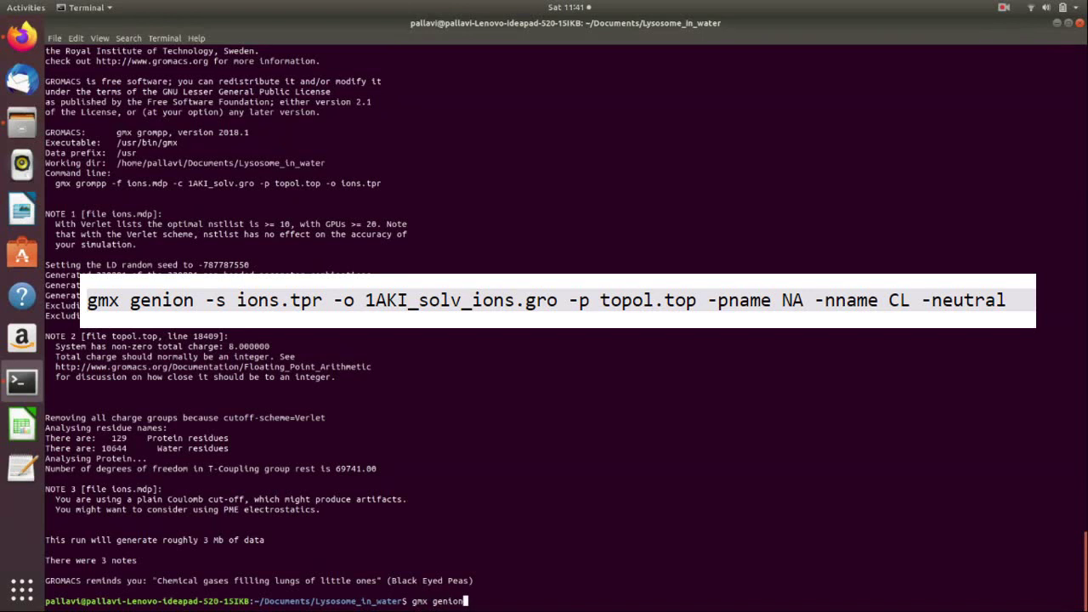
{"action": "type", "text": " -s ions.tpr -o 1AKI_"}
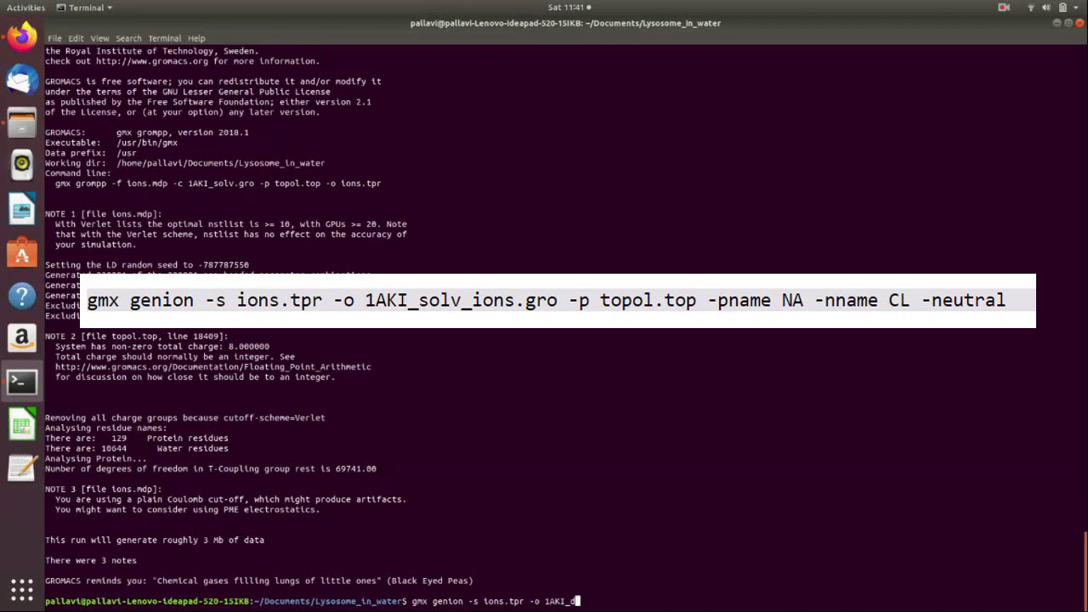
{"action": "type", "text": "sol"}
{"action": "key", "text": "Tab"}
{"action": "type", "text": "-o"}
{"action": "type", "text": " top"}
{"action": "key", "text": "Tab"}
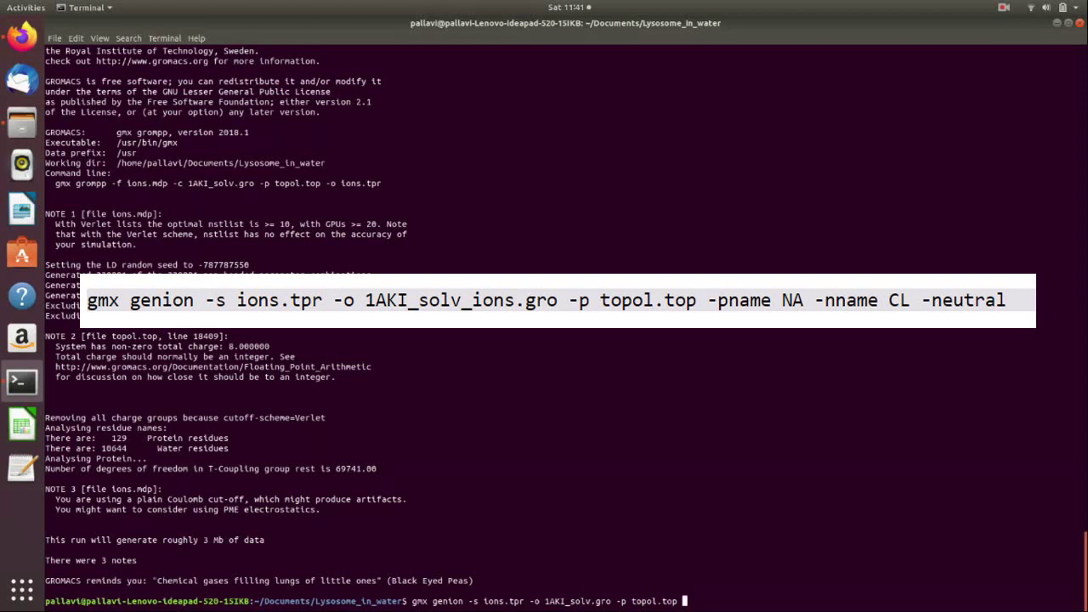
{"action": "type", "text": "-pname NA -nname CL -neutral"}
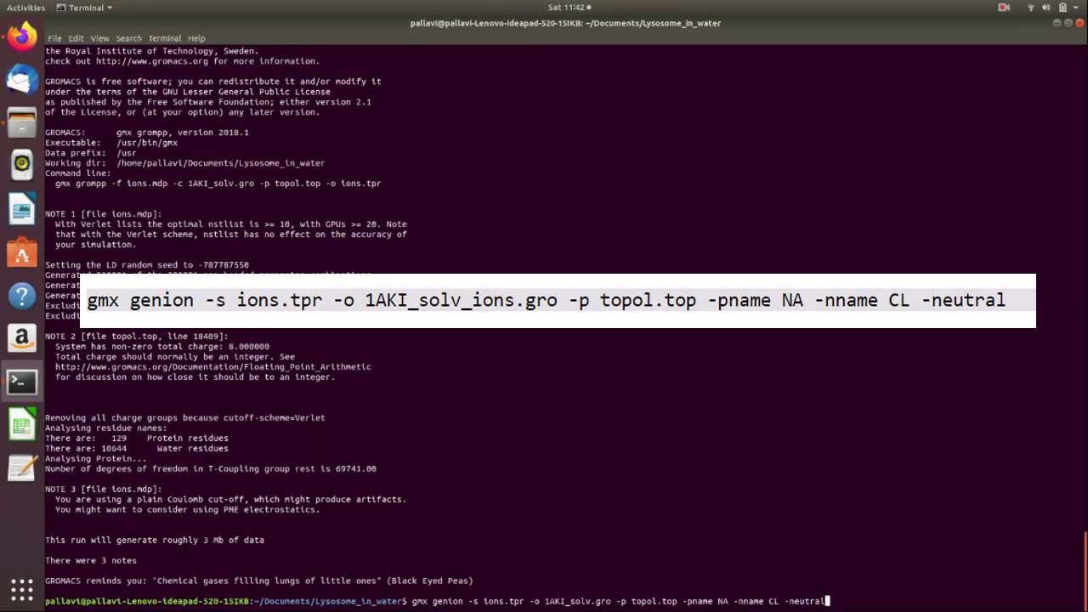
{"action": "key", "text": "Return"}
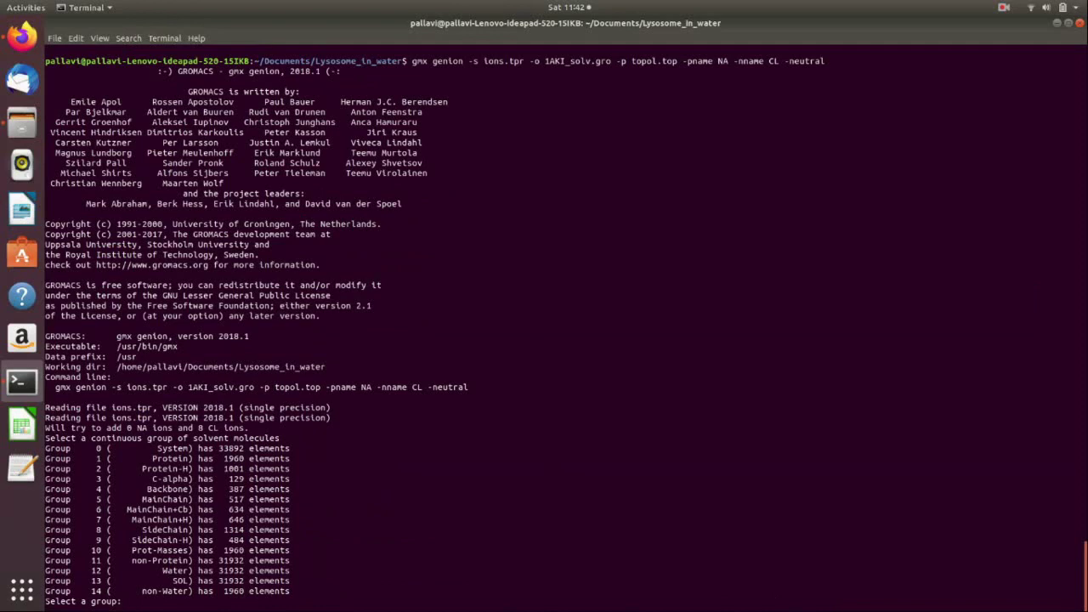
{"action": "type", "text": "13"}
{"action": "key", "text": "Return"}
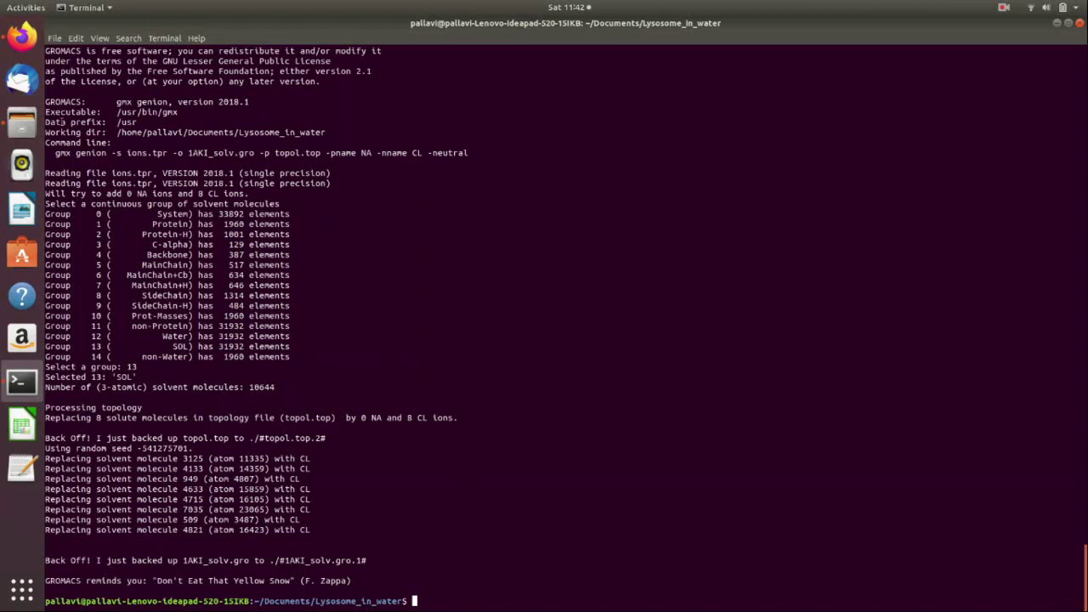
Open topol.top from the Lysosome_in_water folder, examine the CL entry in its molecules section, and return to the terminal.
{"action": "left_click", "coordinate": [22, 124]}
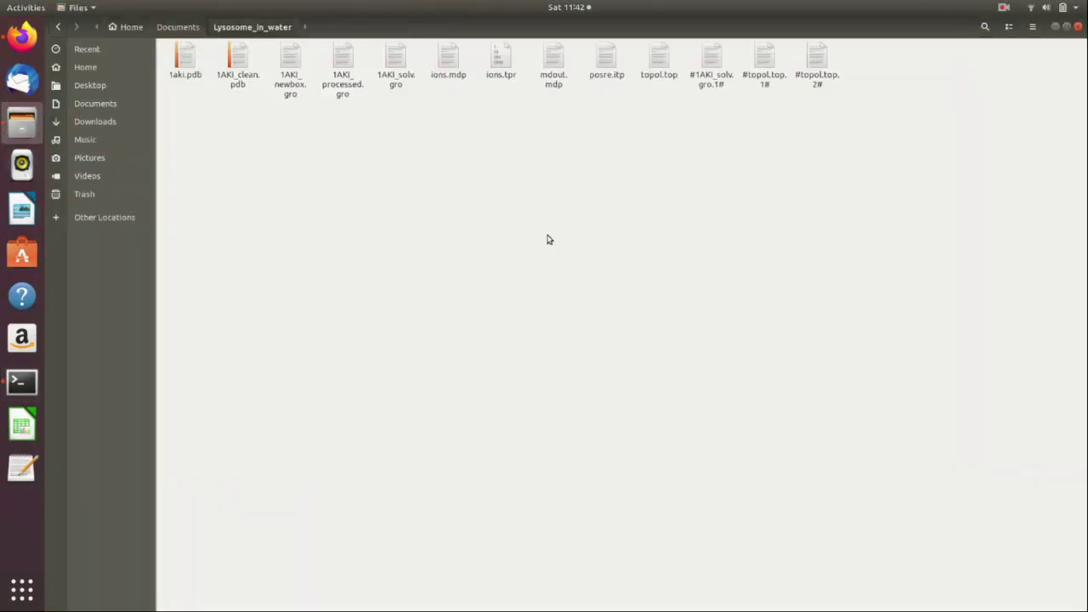
{"action": "double_click", "coordinate": [659, 61]}
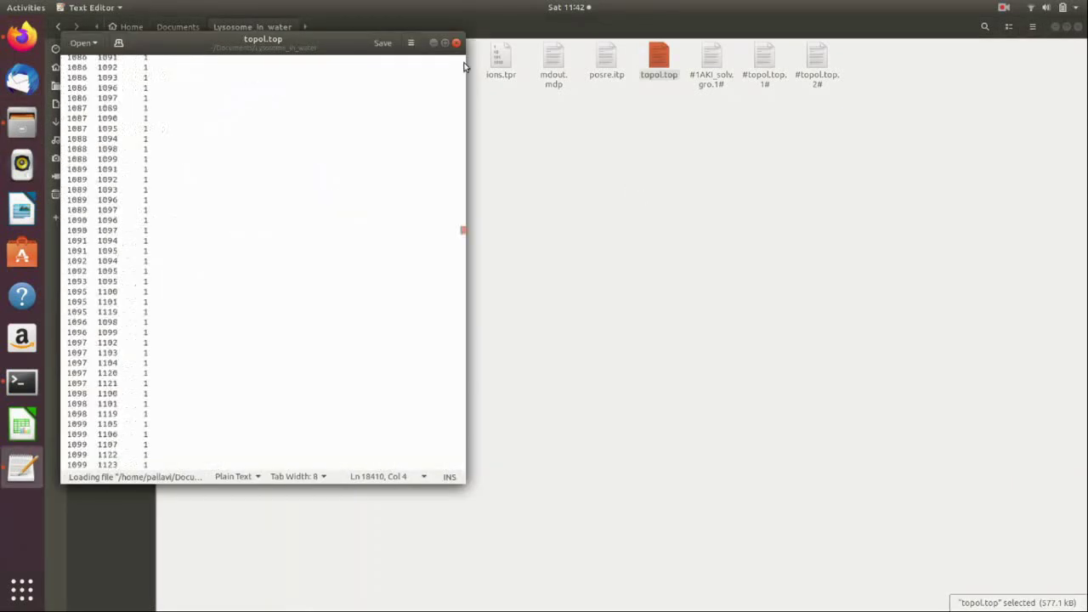
{"action": "left_click_drag", "start_coordinate": [154, 466], "coordinate": [52, 464]}
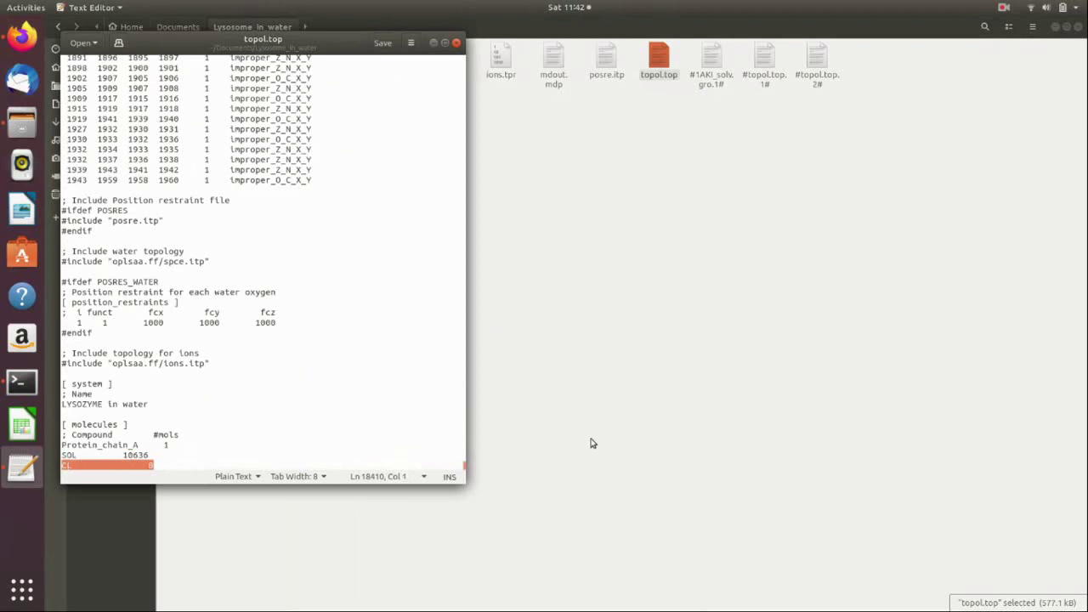
{"action": "left_click", "coordinate": [588, 379]}
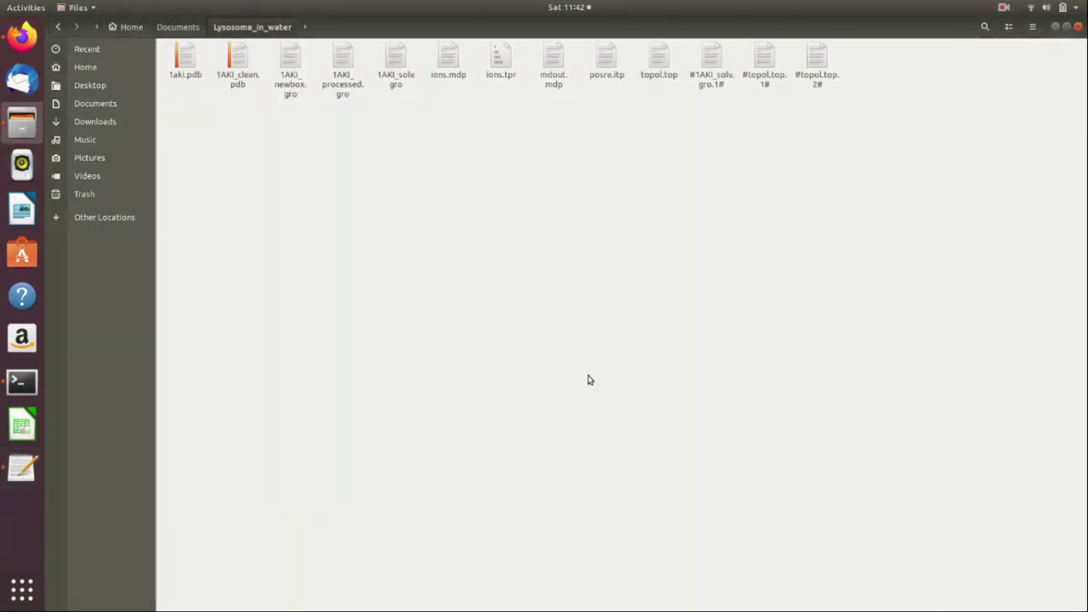
{"action": "left_click", "coordinate": [19, 387]}
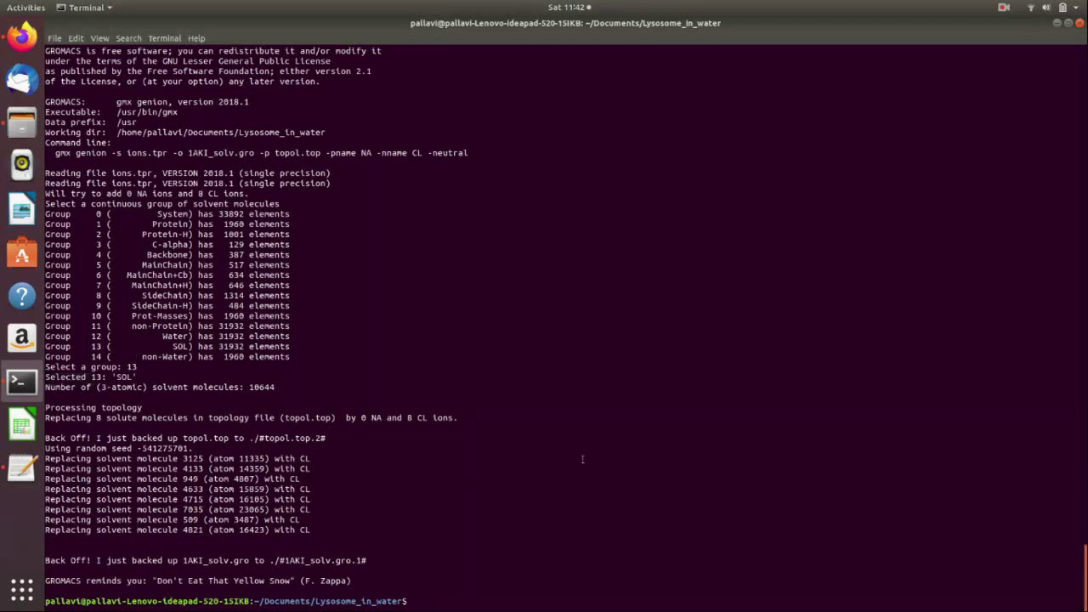
{"action": "left_click", "coordinate": [1004, 8]}
{"action": "left_click", "coordinate": [1002, 60]}
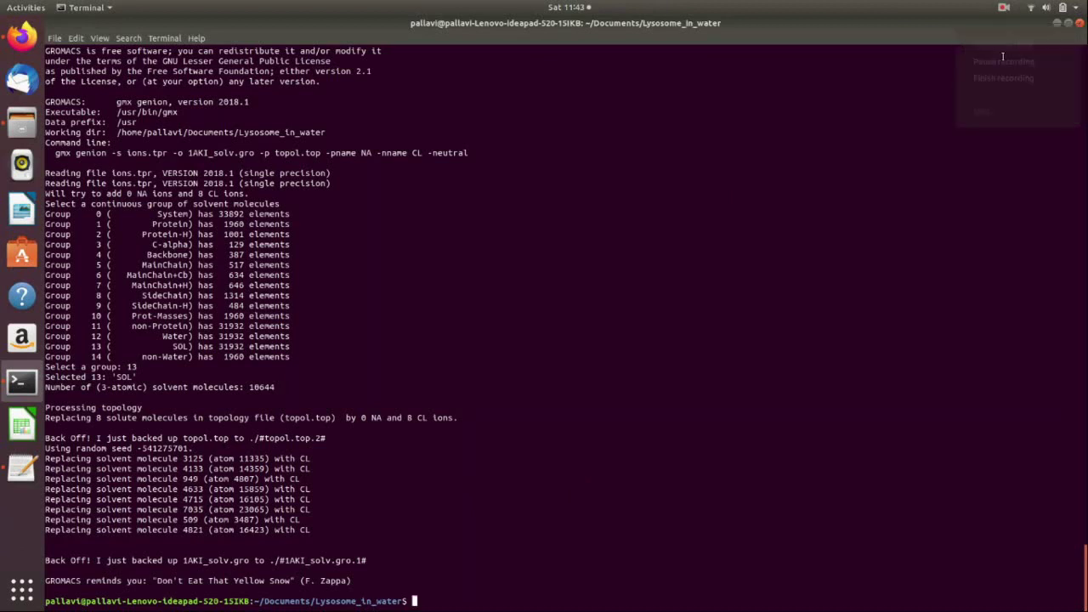
Switch to the browser and review the Adding Ions tutorial page, examining the genion explanation, the molecules directive and the ionized box image.
{"action": "left_click", "coordinate": [22, 36]}
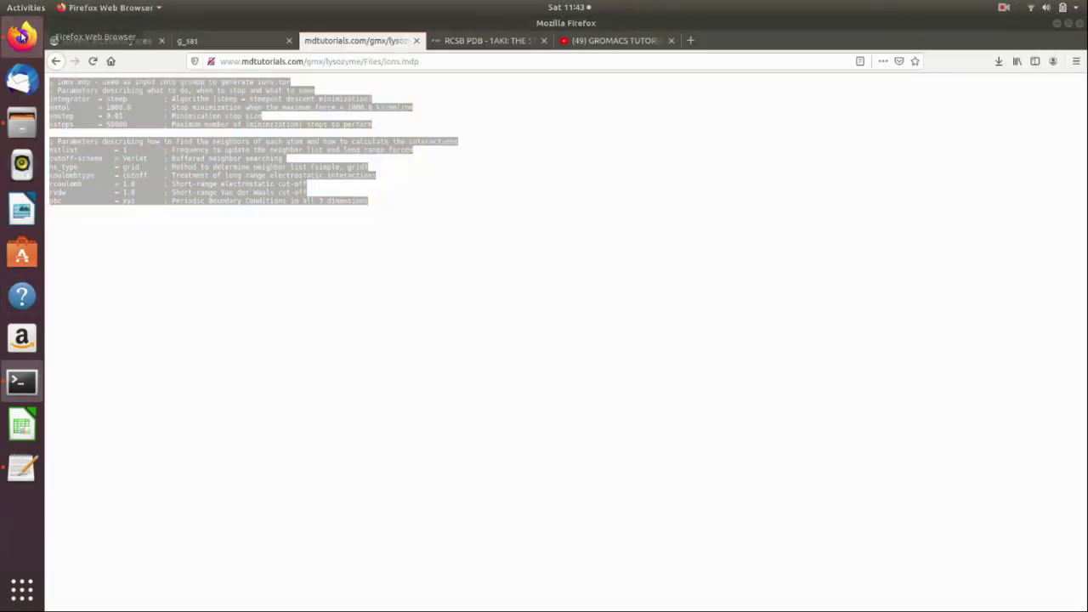
{"action": "left_click", "coordinate": [435, 201]}
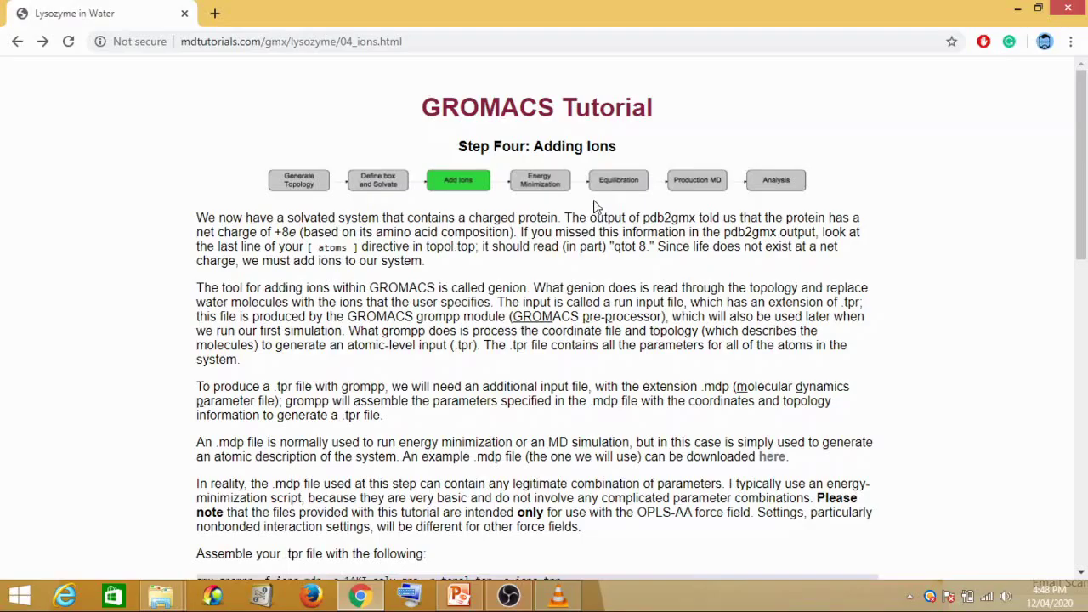
{"action": "scroll", "coordinate": [604, 204], "scroll_direction": "down", "scroll_amount": 10}
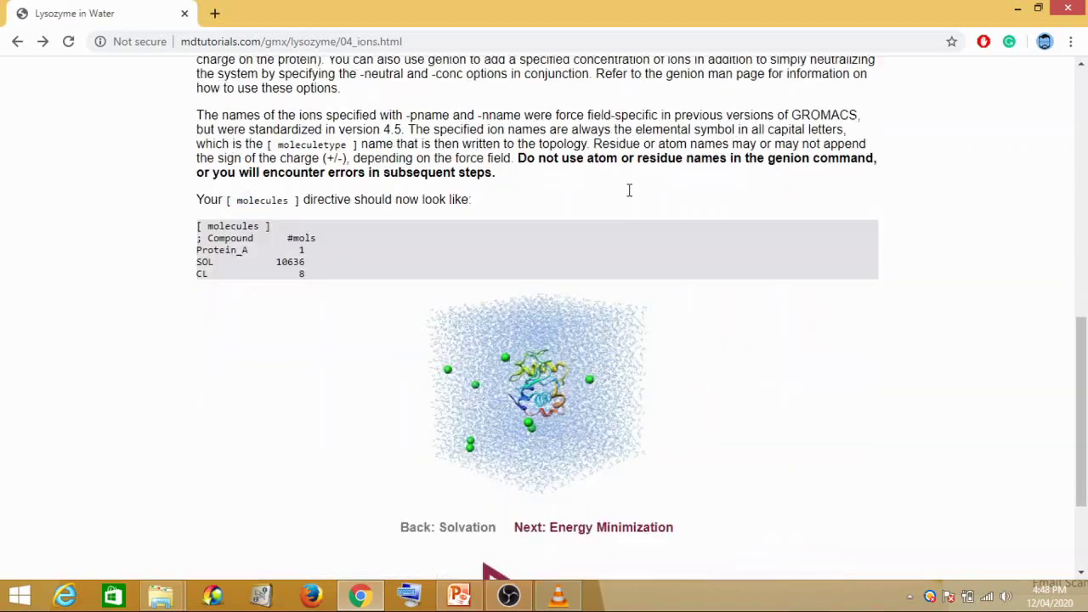
{"action": "scroll", "coordinate": [628, 196], "scroll_direction": "up", "scroll_amount": 2}
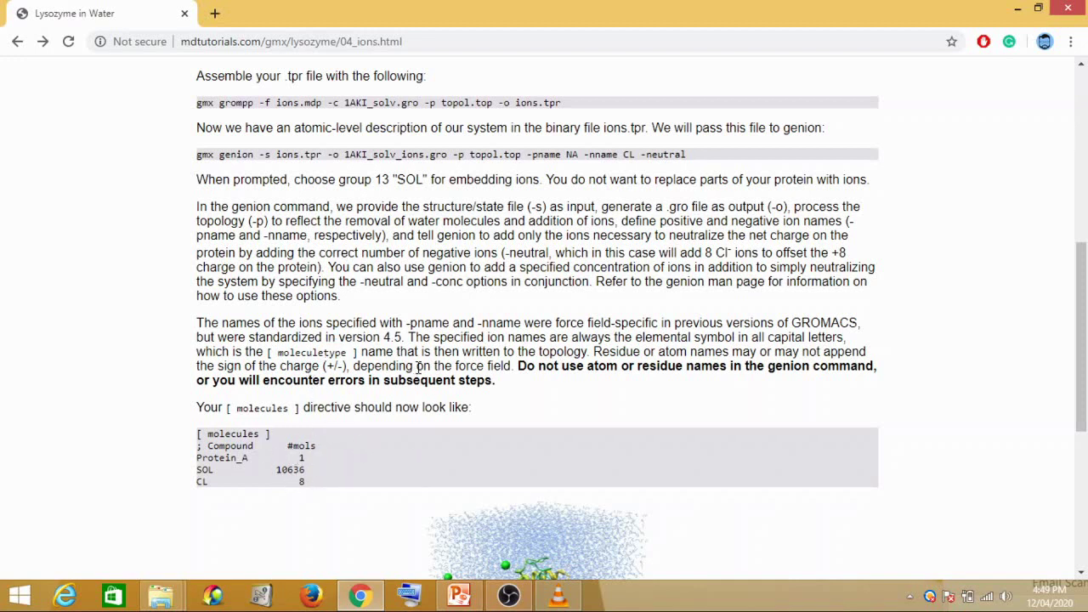
{"action": "left_click_drag", "start_coordinate": [677, 253], "coordinate": [830, 253]}
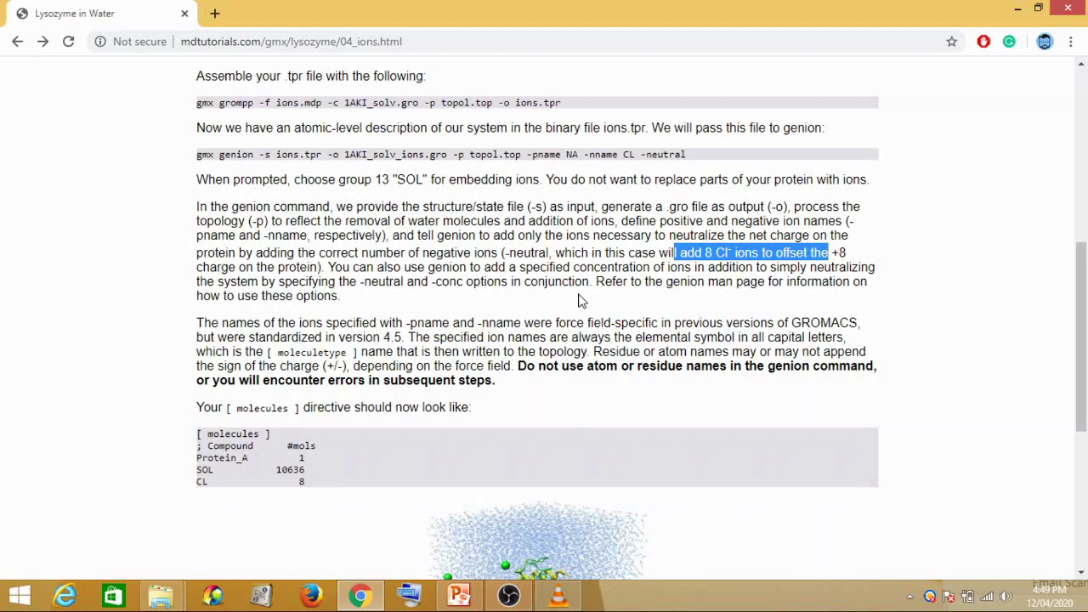
{"action": "scroll", "coordinate": [591, 298], "scroll_direction": "down", "scroll_amount": 4}
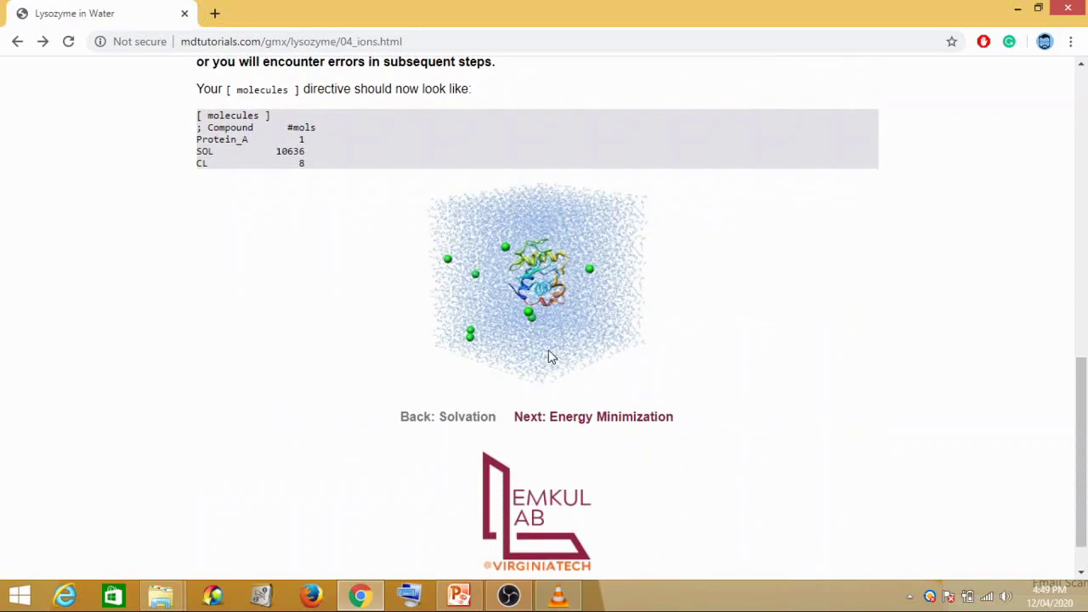
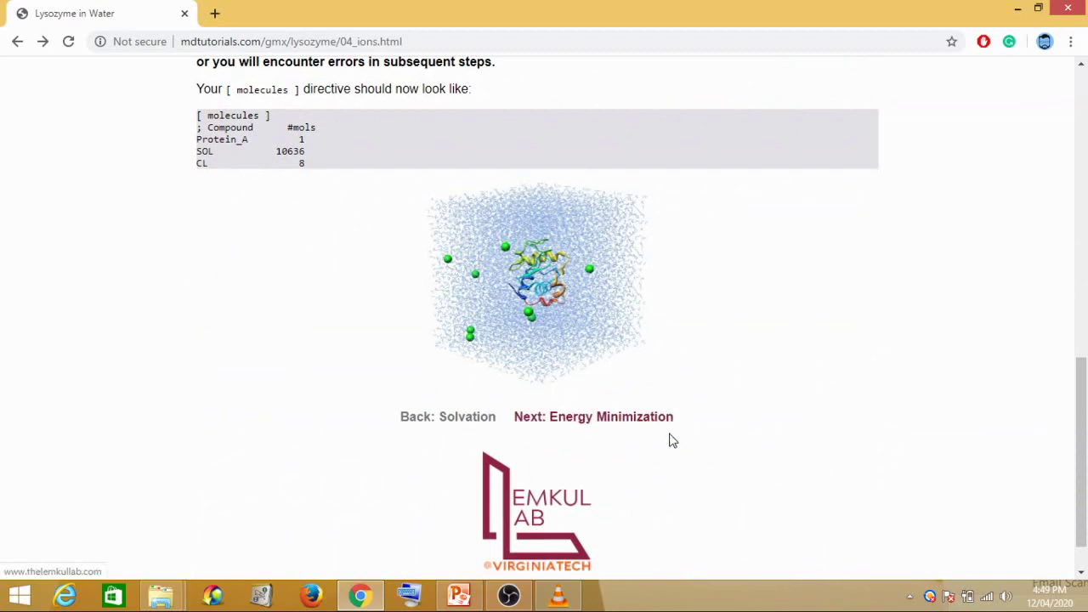
Open the tutorial's Energy Minimization page and examine the gmx grompp command that assembles em.tpr.
{"action": "left_click", "coordinate": [636, 421]}
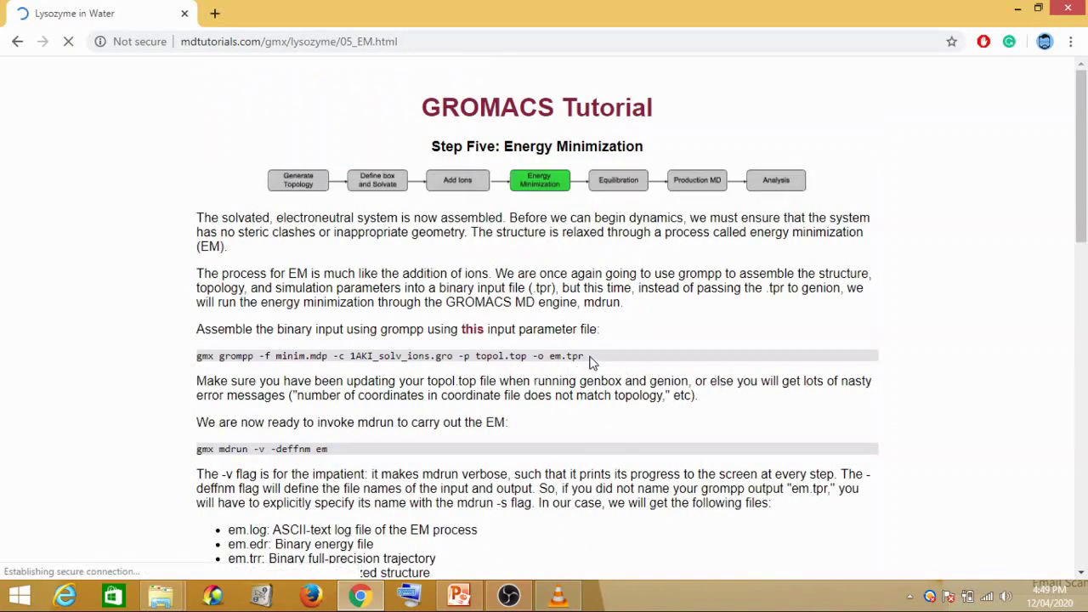
{"action": "left_click_drag", "start_coordinate": [599, 357], "coordinate": [189, 357]}
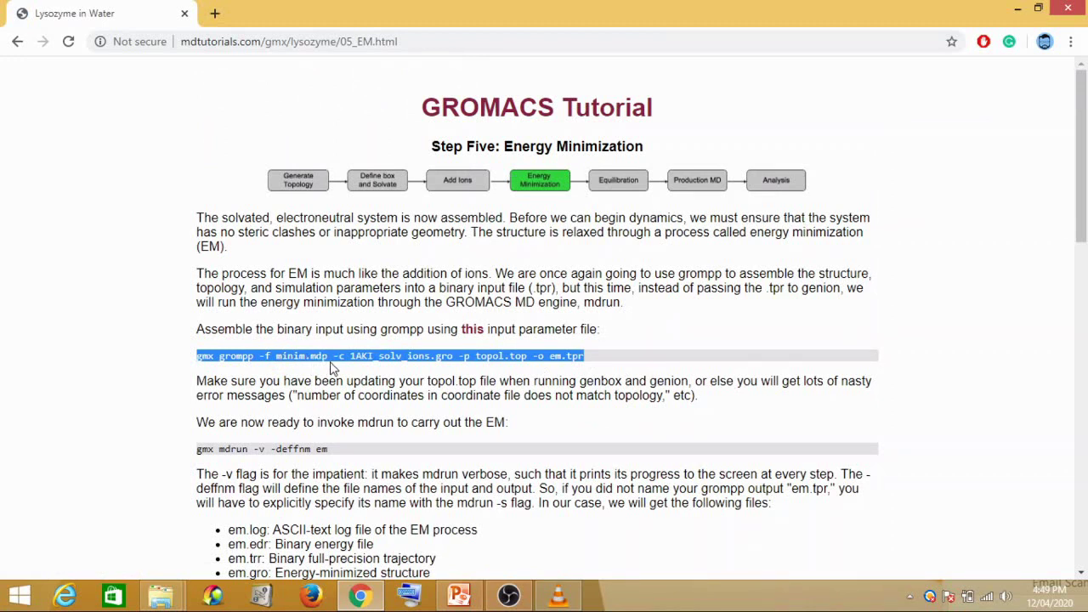
{"action": "left_click_drag", "start_coordinate": [497, 380], "coordinate": [491, 381]}
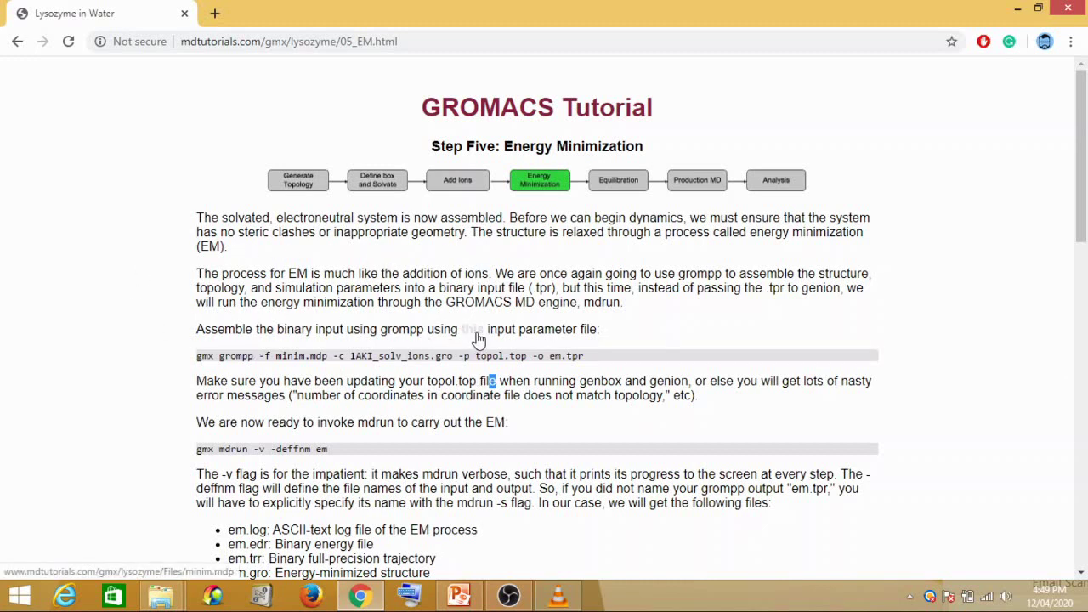
Open the linked minim.mdp input parameter file and copy all of its text.
{"action": "left_click", "coordinate": [479, 338]}
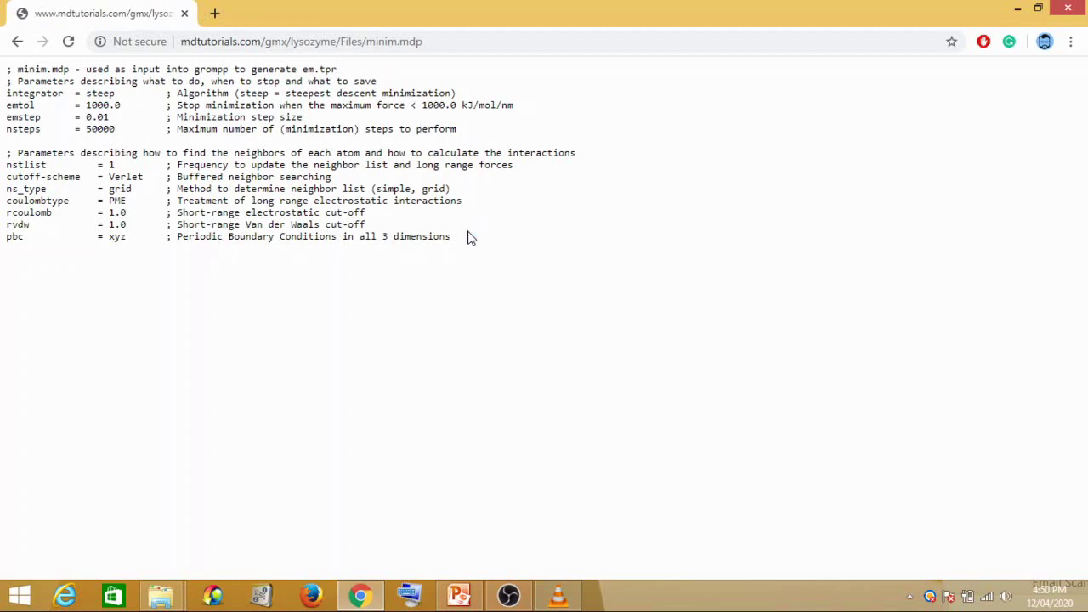
{"action": "left_click_drag", "start_coordinate": [466, 241], "coordinate": [2, 75]}
{"action": "key", "text": "ctrl+c"}
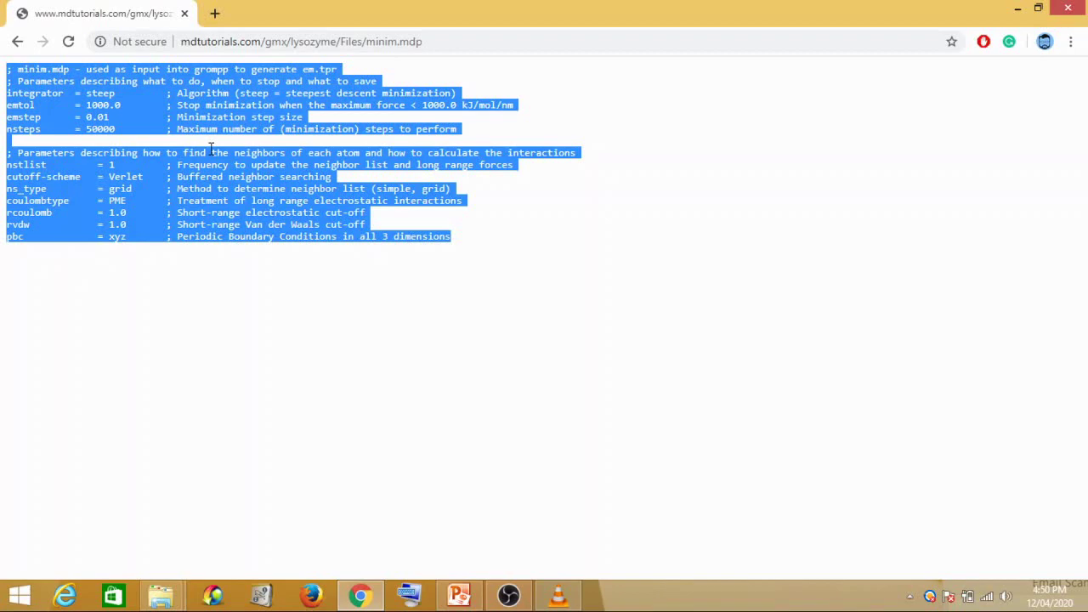
In the terminal, create em.mdp with nano, paste the copied minimization parameters, and save the file.
{"action": "type", "text": "nan"}
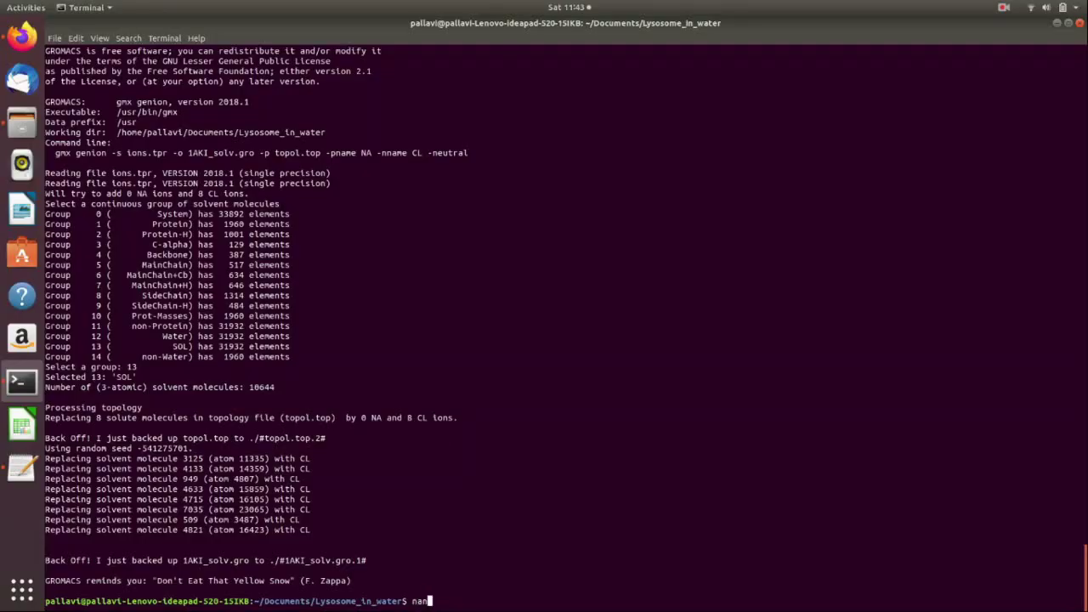
{"action": "type", "text": "o em.mdp"}
{"action": "key", "text": "Return"}
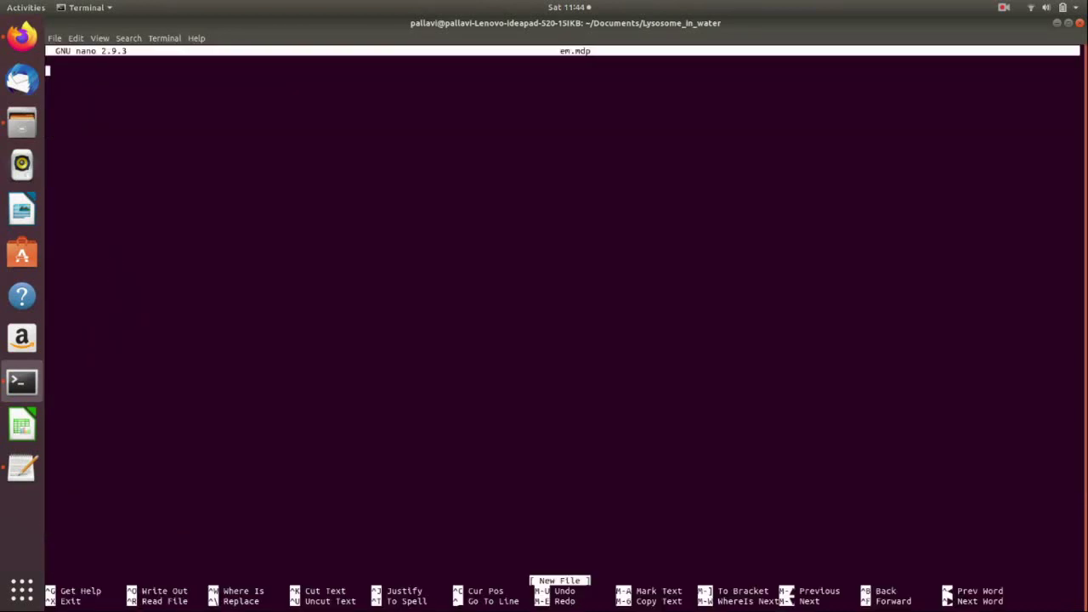
{"action": "key", "text": "ctrl+shift+v"}
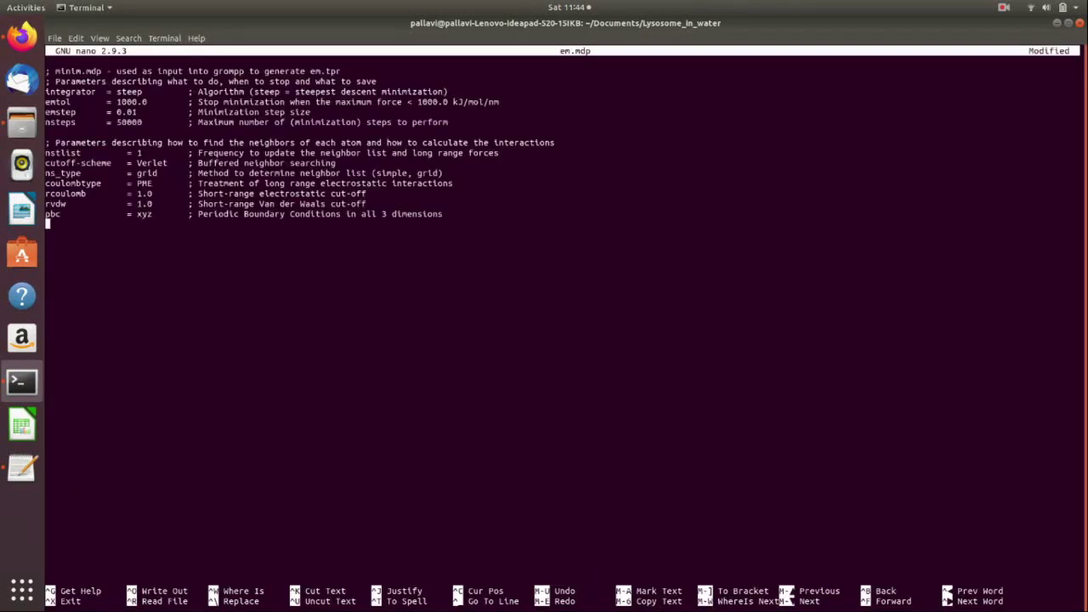
{"action": "key", "text": "ctrl+x"}
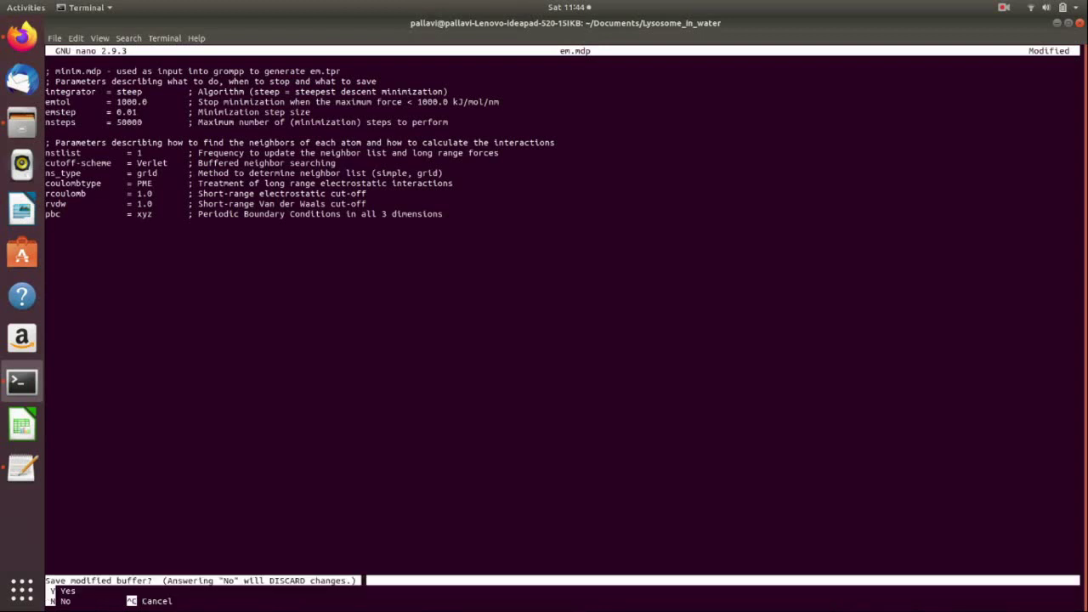
{"action": "key", "text": "y"}
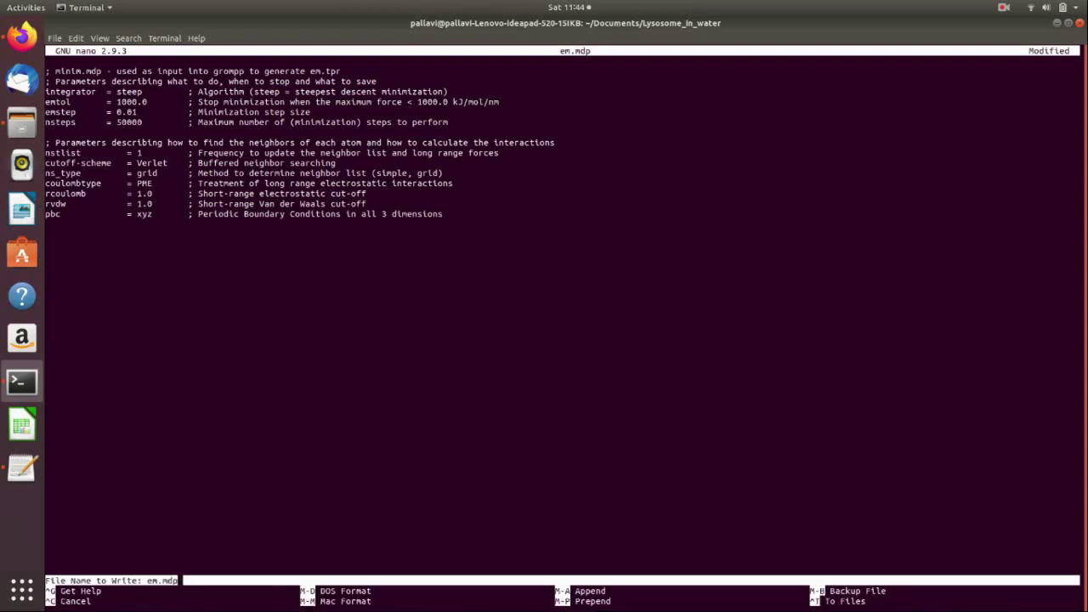
{"action": "key", "text": "Return"}
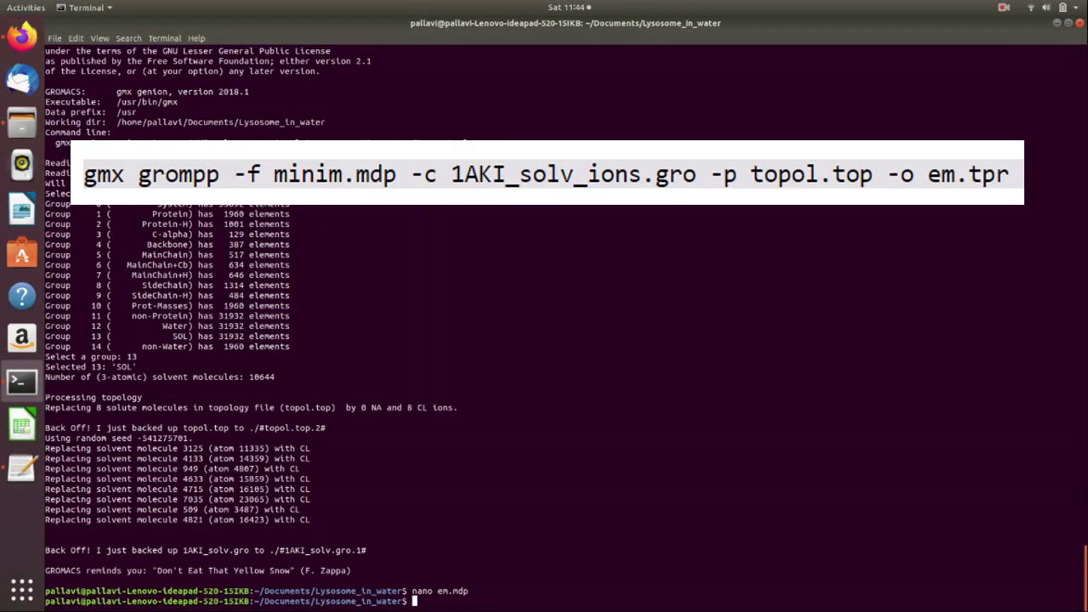
Try to assemble the minimization input with gmx grompp -f em.mdp -c 1AKI_solv_ions.gro -p topol.top-o em.tpr.
{"action": "type", "text": "gmx "}
{"action": "type", "text": "grom"}
{"action": "type", "text": "pp -f"}
{"action": "type", "text": " mi"}
{"action": "type", "text": "ni"}
{"action": "key", "text": "BackSpace"}
{"action": "key", "text": "BackSpace"}
{"action": "key", "text": "BackSpace"}
{"action": "type", "text": "em.mdp -c "}
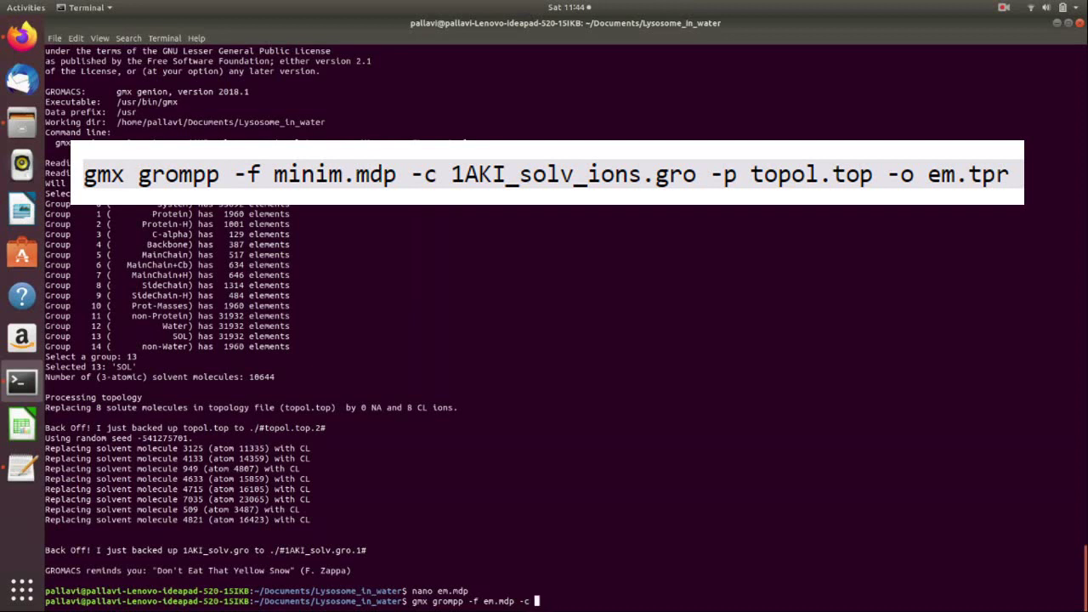
{"action": "type", "text": "1A"}
{"action": "type", "text": "KL"}
{"action": "type", "text": "I_"}
{"action": "type", "text": "s"}
{"action": "key", "text": "Tab"}
{"action": "key", "text": "Left"}
{"action": "key", "text": "Left"}
{"action": "key", "text": "Left"}
{"action": "key", "text": "Left"}
{"action": "type", "text": "_ions"}
{"action": "key", "text": "Right"}
{"action": "key", "text": "Right"}
{"action": "key", "text": "Right"}
{"action": "key", "text": "Right"}
{"action": "key", "text": "Right"}
{"action": "type", "text": "-p "}
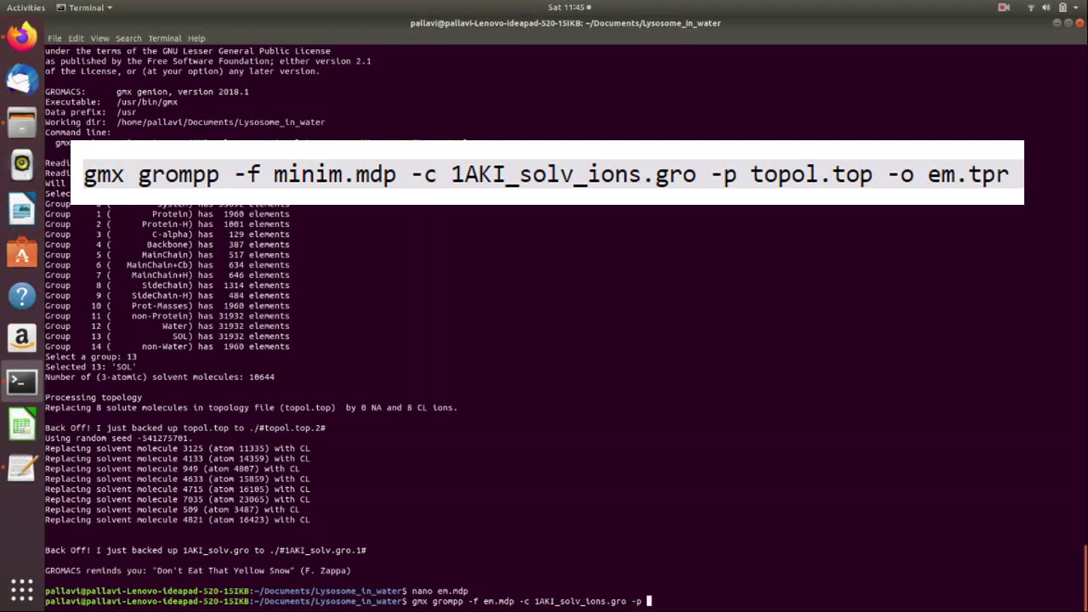
{"action": "type", "text": "topol.top"}
{"action": "type", "text": "-o em.t"}
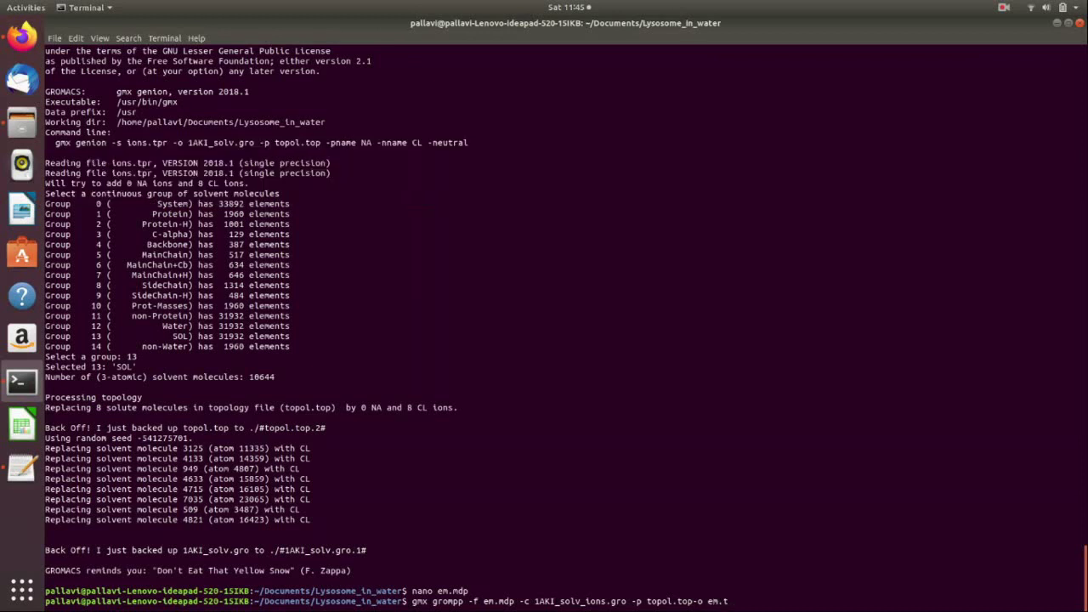
{"action": "type", "text": "pr"}
{"action": "key", "text": "Return"}
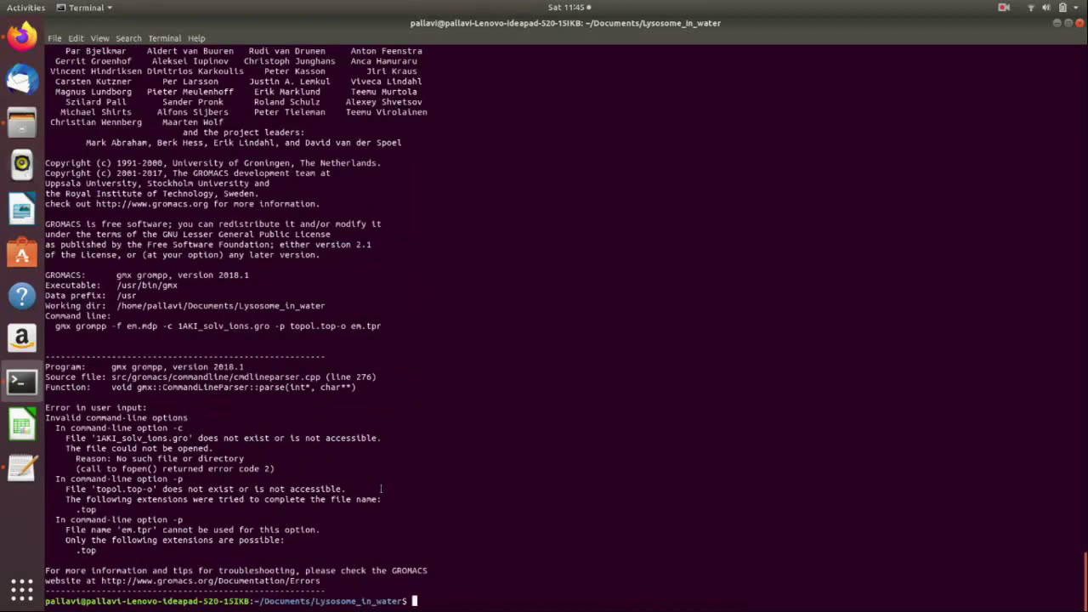
{"action": "left_click", "coordinate": [1001, 8]}
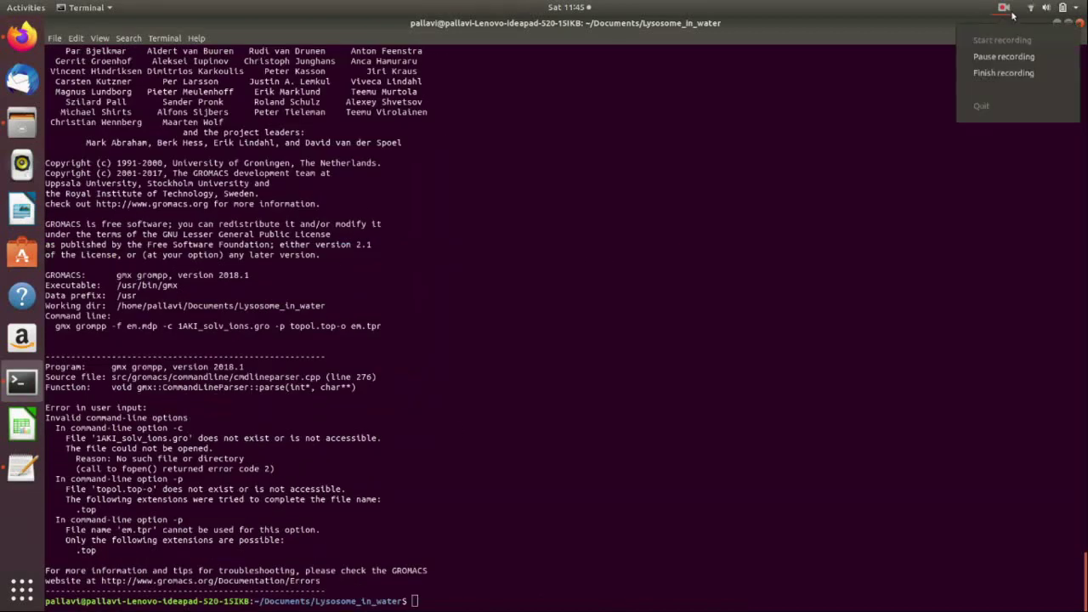
{"action": "left_click", "coordinate": [996, 74]}
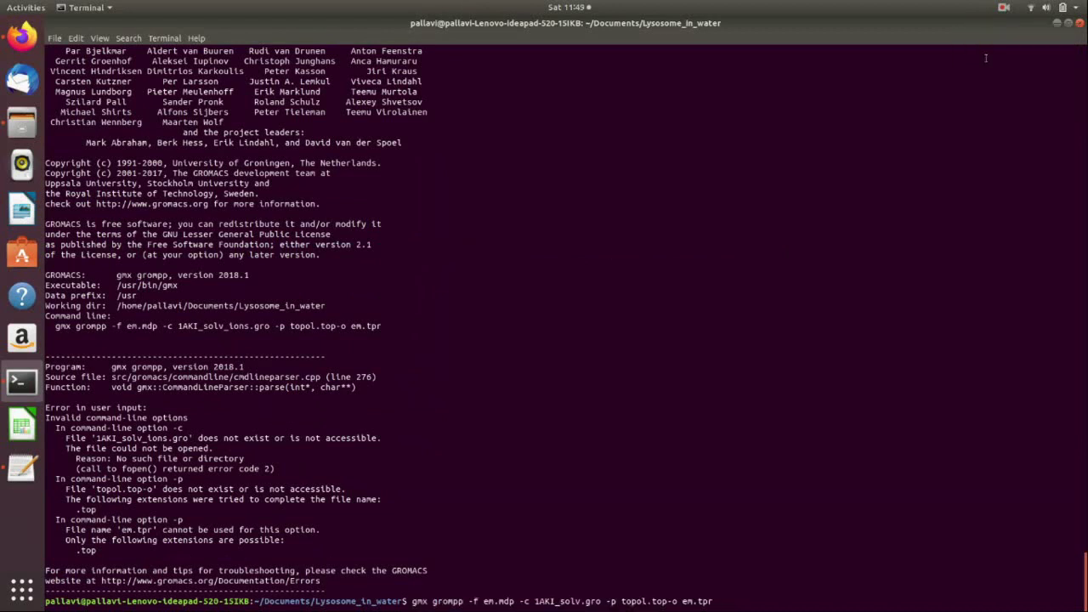
Try the grompp command with the other coordinate file: gmx grompp -f em.mdp -c 1AKI_solv.gro -p topol.top-o em.tpr.
{"action": "key", "text": "Return"}
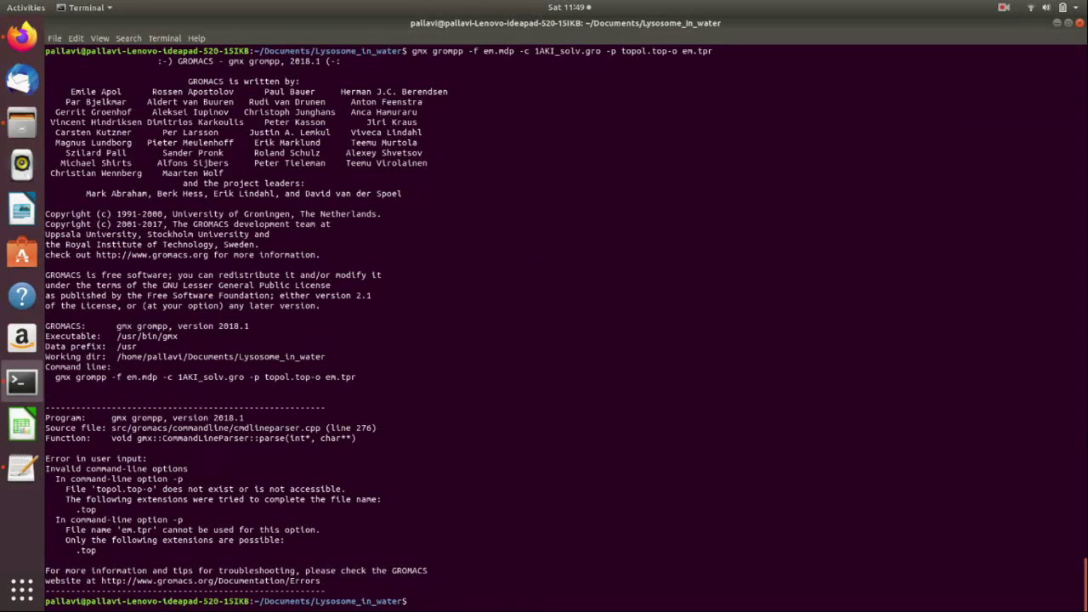
Correct the missing space before -o and run gmx grompp -f em.mdp -c 1AKI_solv.gro -p topol.top -o em.tpr.
{"action": "key", "text": "Up"}
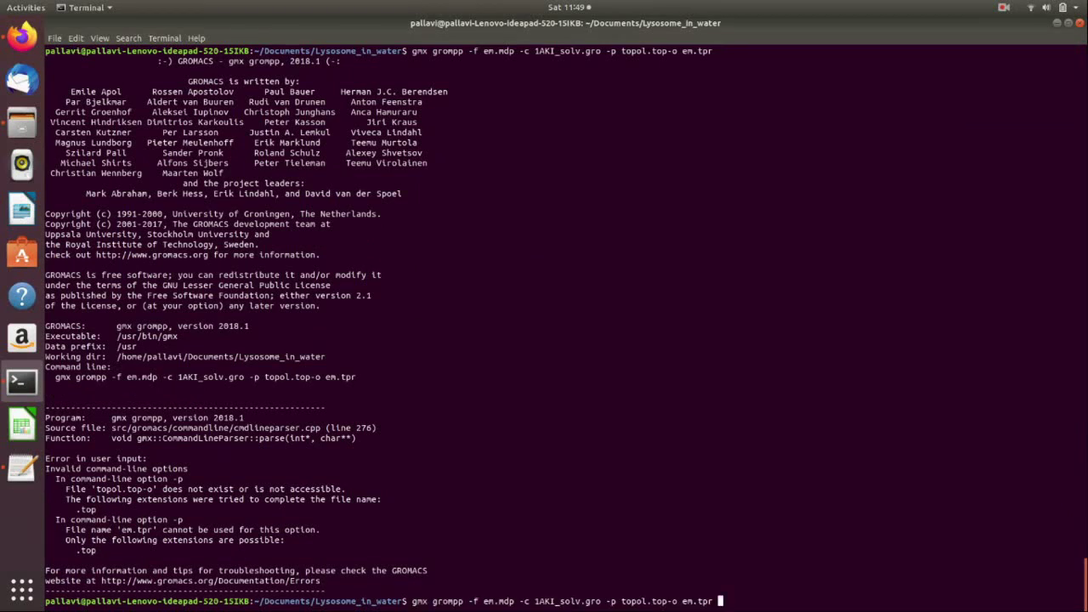
{"action": "key", "text": "Left"}
{"action": "key", "text": "Left"}
{"action": "key", "text": "Left"}
{"action": "key", "text": "Left"}
{"action": "key", "text": "Left"}
{"action": "key", "text": "Left"}
{"action": "key", "text": "Left"}
{"action": "key", "text": "Left"}
{"action": "key", "text": "Left"}
{"action": "key", "text": "Right"}
{"action": "key", "text": "Right"}
{"action": "key", "text": "Right"}
{"action": "key", "text": "Right"}
{"action": "key", "text": "Right"}
{"action": "key", "text": "Right"}
{"action": "key", "text": "Right"}
{"action": "key", "text": "Right"}
{"action": "key", "text": "Right"}
{"action": "key", "text": "Return"}
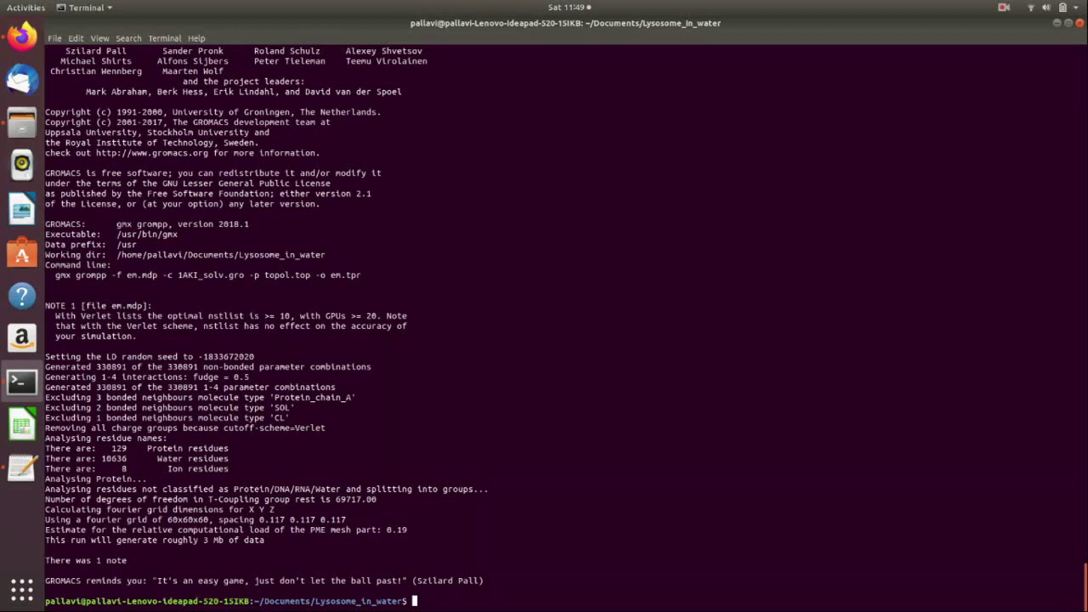
Try to start the energy minimization with gmx mdrun -v deffnm em.
{"action": "key", "text": "Up"}
{"action": "key", "text": "Down"}
{"action": "type", "text": "gmx mdru"}
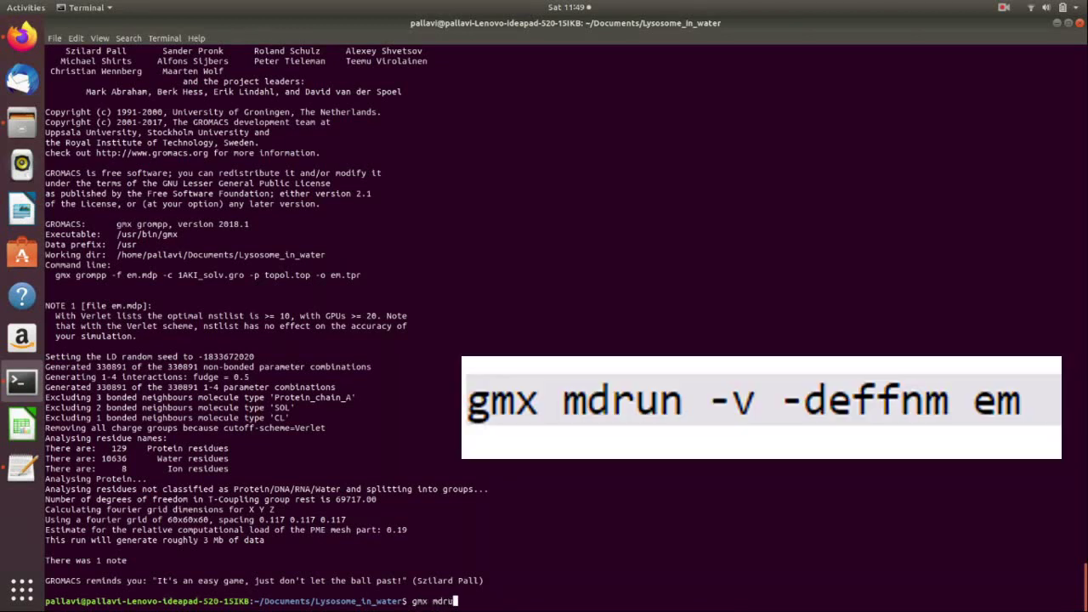
{"action": "type", "text": "n -v d"}
{"action": "type", "text": "effnm em"}
{"action": "key", "text": "Return"}
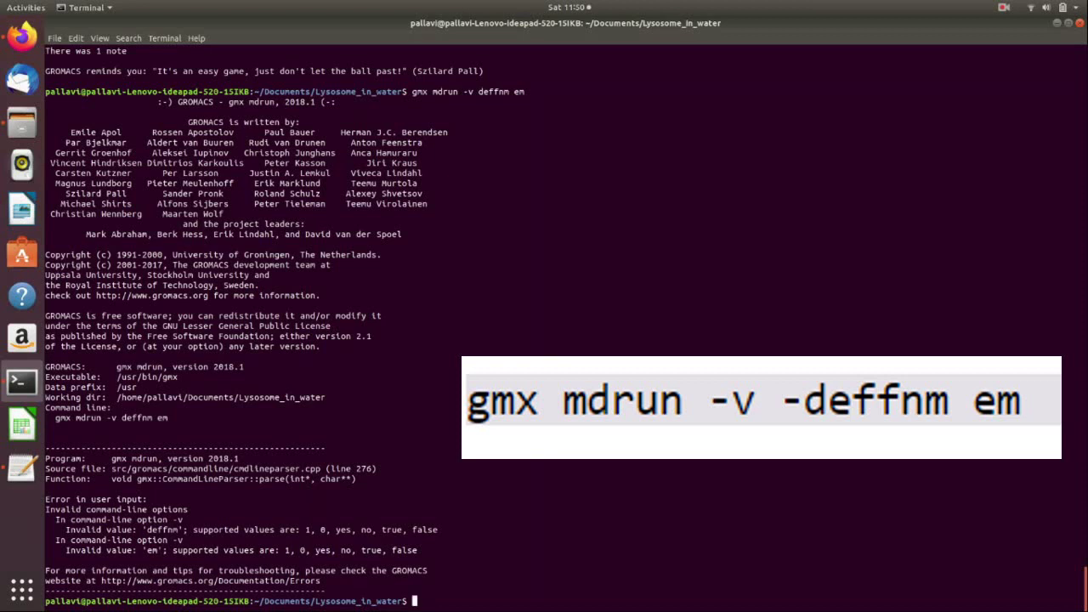
Add the missing hyphen before deffnm and run the energy minimization with gmx mdrun -v -deffnm em.
{"action": "key", "text": "Up"}
{"action": "key", "text": "Left"}
{"action": "key", "text": "Left"}
{"action": "key", "text": "Left"}
{"action": "key", "text": "Left"}
{"action": "key", "text": "Left"}
{"action": "key", "text": "Left"}
{"action": "key", "text": "Left"}
{"action": "key", "text": "Left"}
{"action": "key", "text": "Left"}
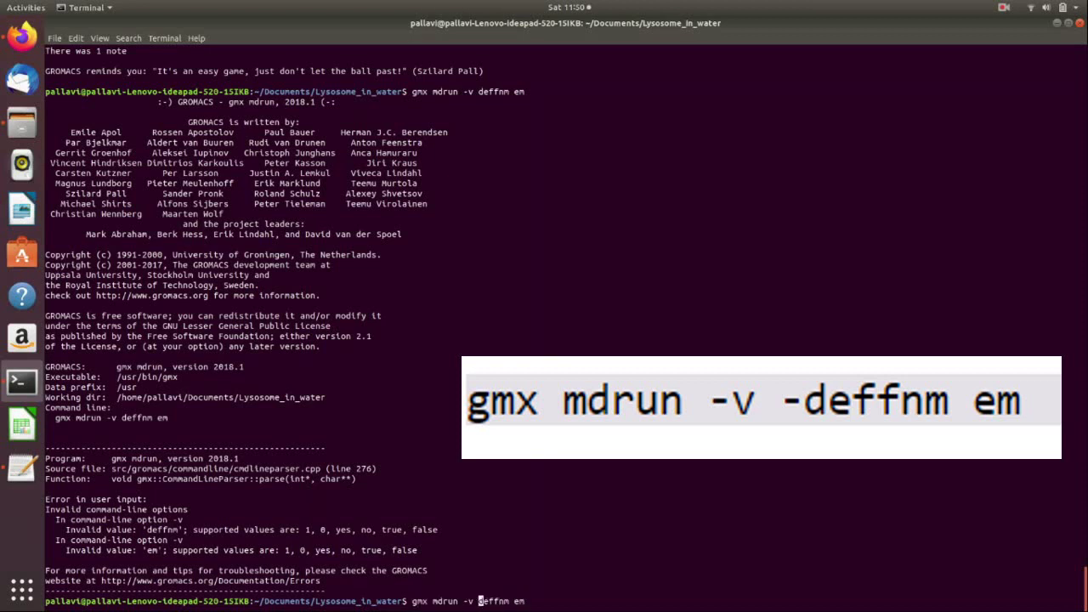
{"action": "type", "text": "-"}
{"action": "key", "text": "Right"}
{"action": "key", "text": "Right"}
{"action": "key", "text": "Right"}
{"action": "key", "text": "Right"}
{"action": "key", "text": "Right"}
{"action": "key", "text": "Right"}
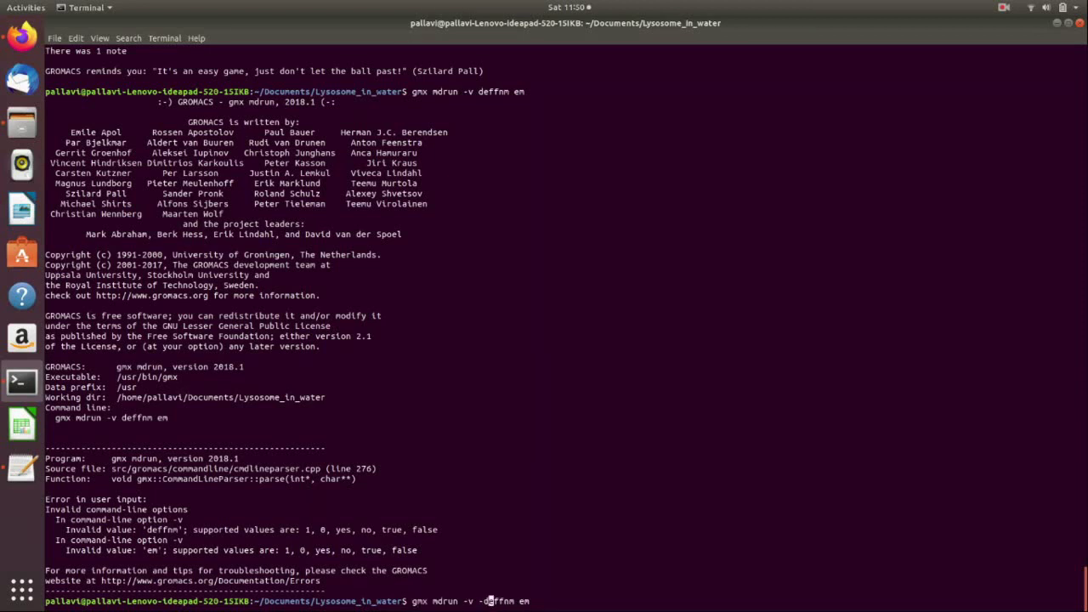
{"action": "key", "text": "Right"}
{"action": "key", "text": "Right"}
{"action": "key", "text": "Right"}
{"action": "key", "text": "Return"}
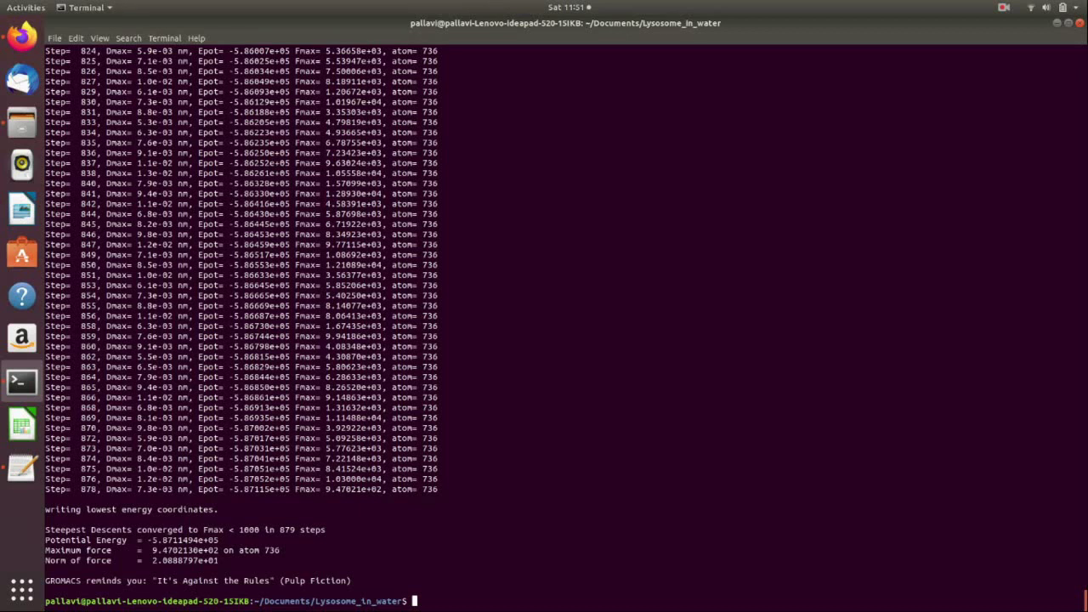
{"action": "left_click", "coordinate": [1003, 7]}
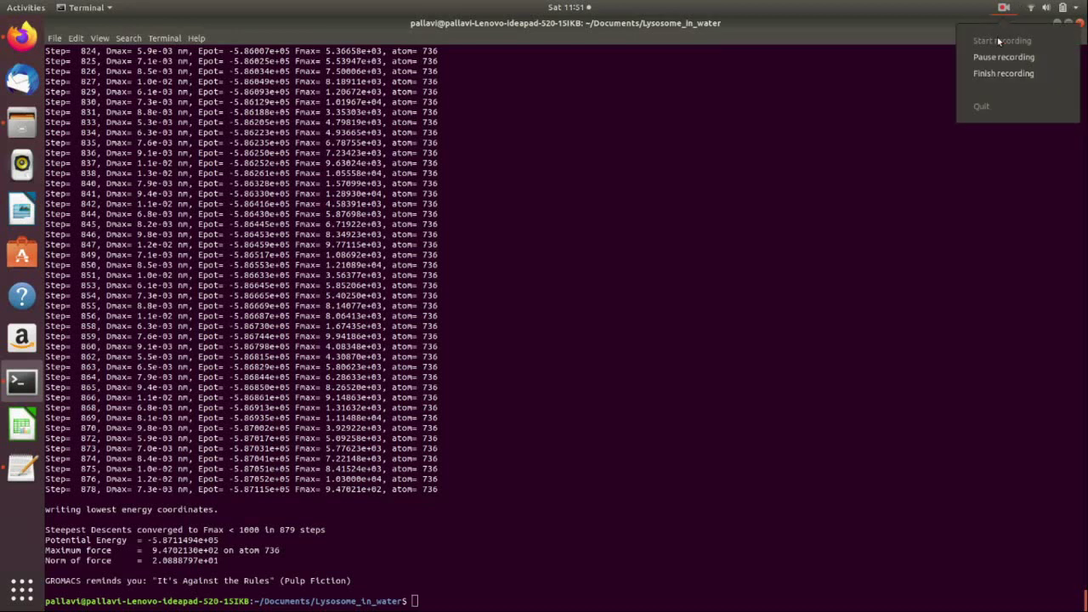
{"action": "left_click", "coordinate": [280, 386]}
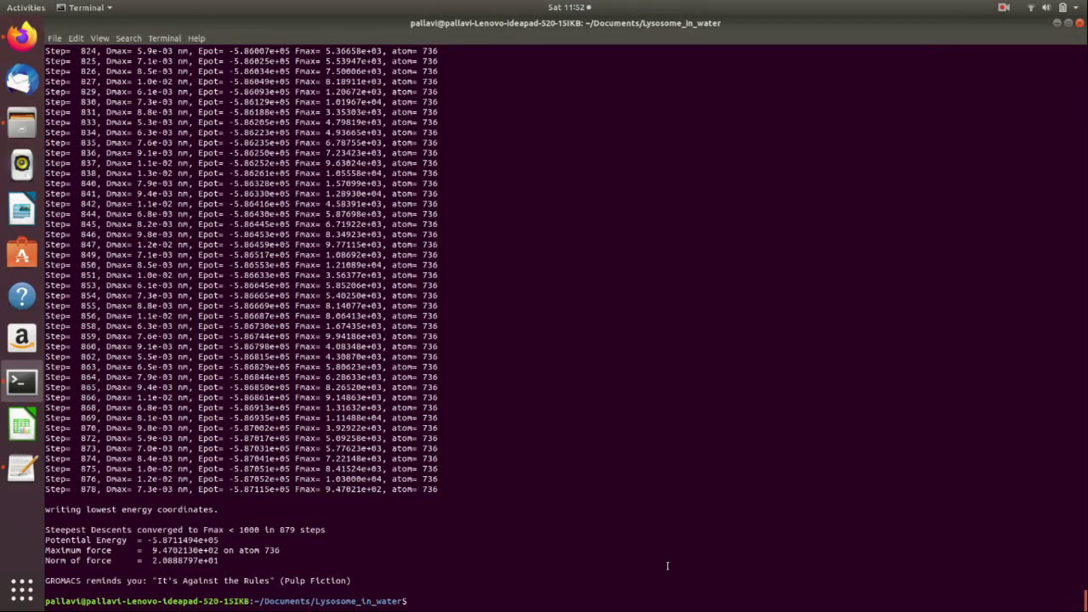
Start the energy extraction from the minimization run with gmx energy -f em.edr -o potential.xvg.
{"action": "type", "text": "gmx en"}
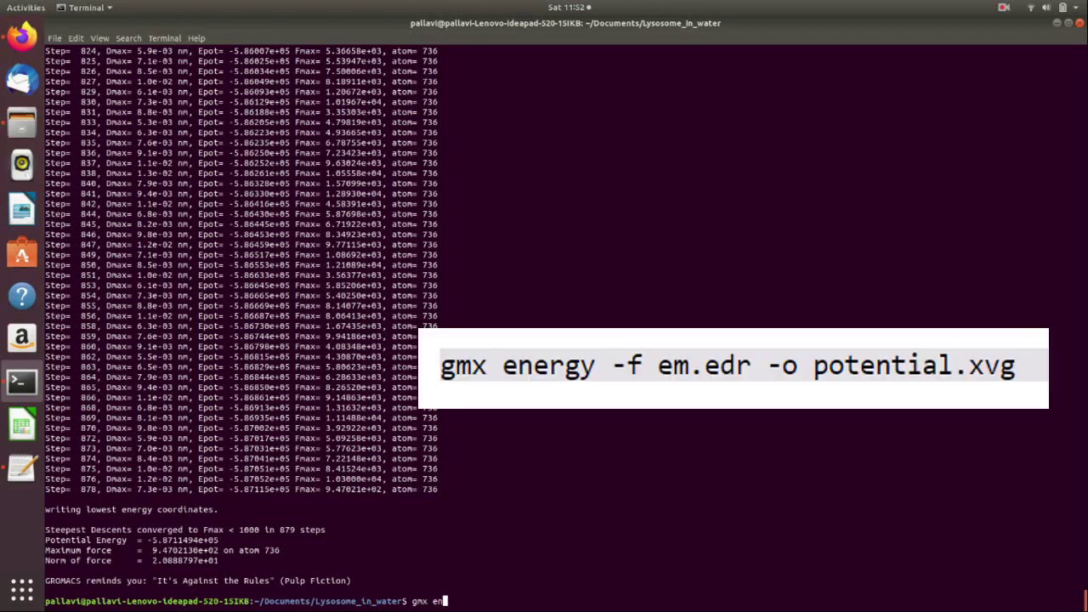
{"action": "type", "text": "ergy -f em.edr -o potent"}
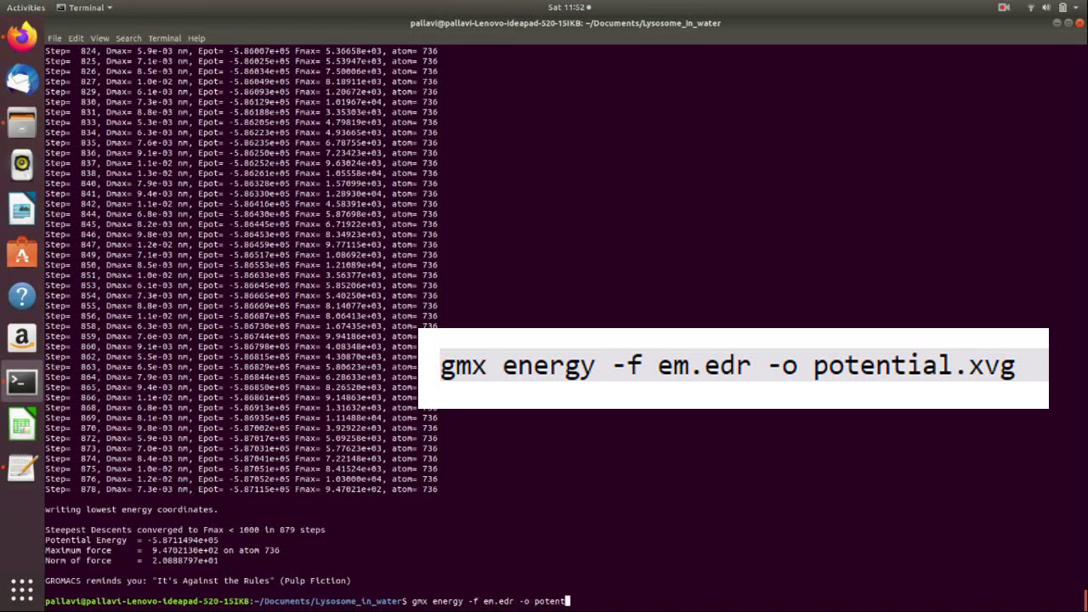
{"action": "type", "text": "ial.xv"}
{"action": "type", "text": "g"}
{"action": "key", "text": "Return"}
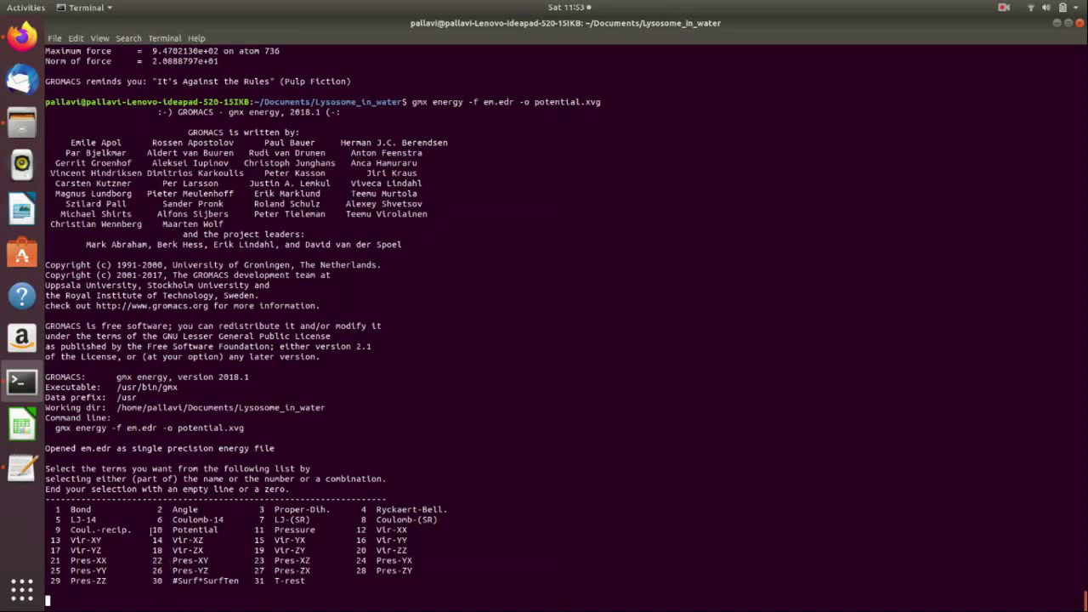
Choose the Potential energy term and end the selection by entering 10 0.
{"action": "left_click_drag", "start_coordinate": [152, 530], "coordinate": [229, 530]}
{"action": "left_click", "coordinate": [92, 606]}
{"action": "type", "text": "10 0"}
{"action": "key", "text": "Return"}
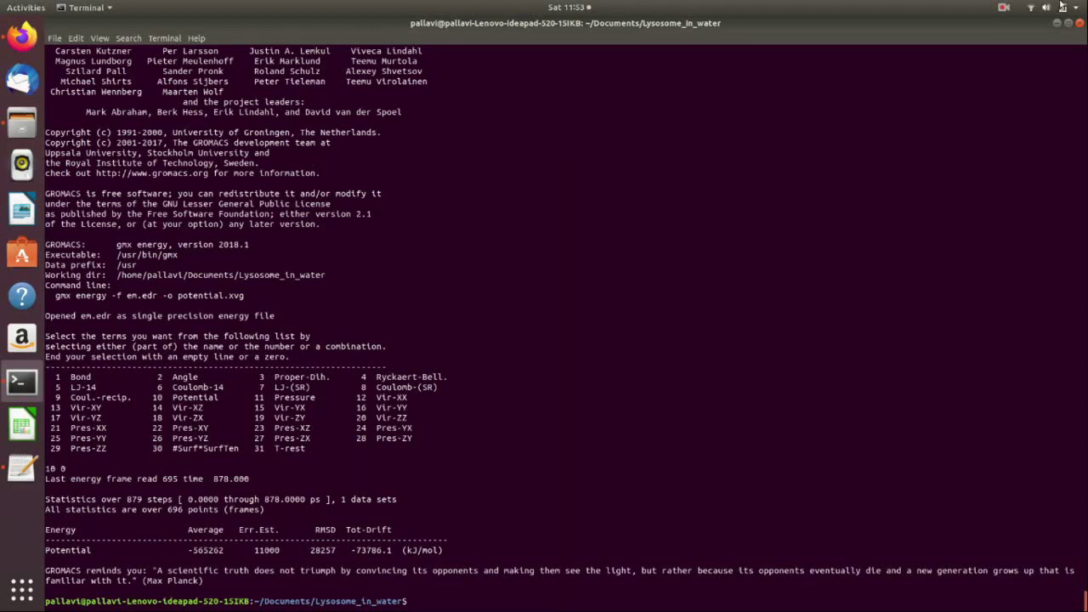
{"action": "left_click", "coordinate": [1000, 9]}
{"action": "left_click", "coordinate": [1008, 59]}
Try to plot the extracted potential energy with the command xngrace potential.xvg.
{"action": "type", "text": "xngrace pot"}
{"action": "key", "text": "Tab"}
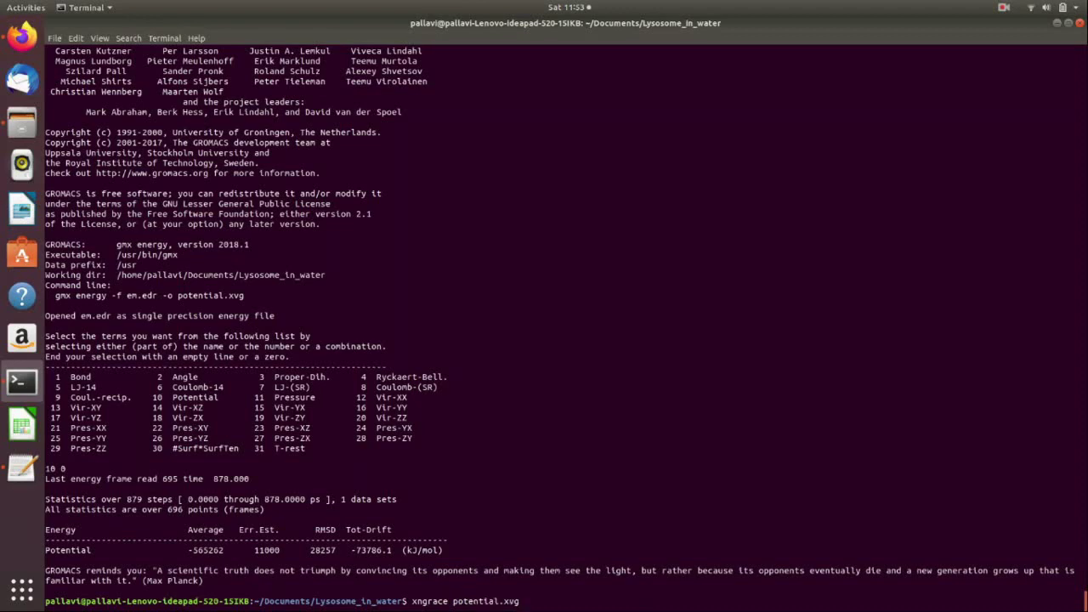
{"action": "key", "text": "Return"}
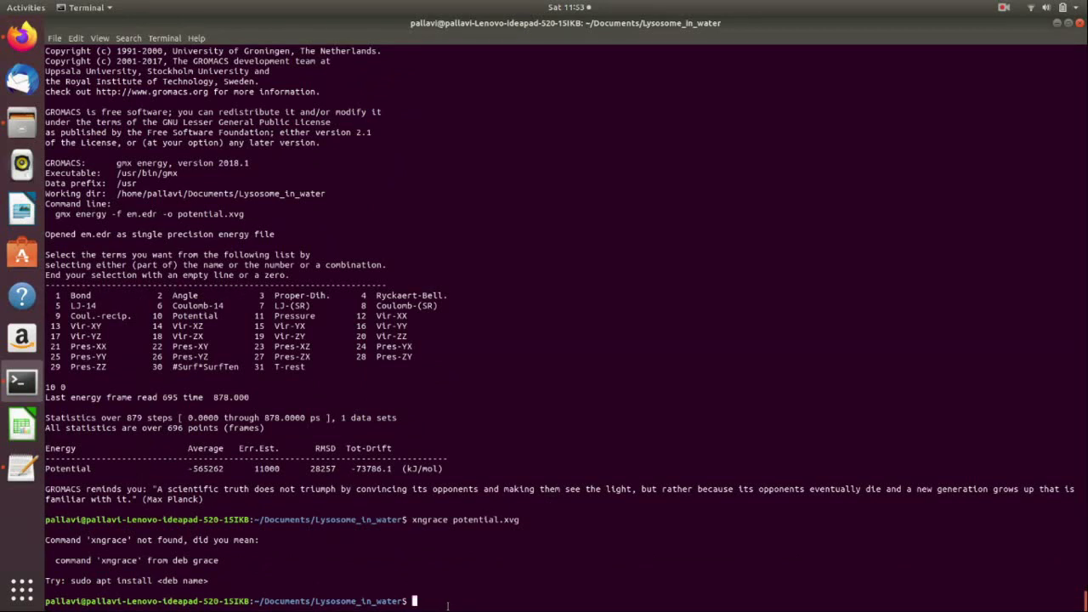
Plot the potential energy with the corrected command xmgrace potential.xvg and enlarge the graph window to show the whole curve.
{"action": "type", "text": "xmgrace pot"}
{"action": "key", "text": "Tab"}
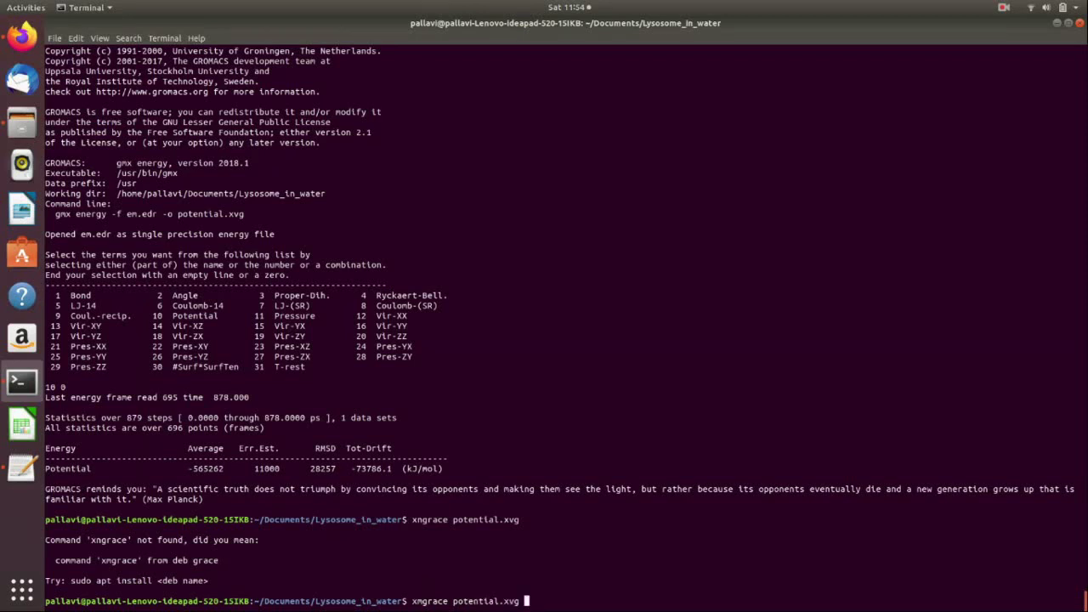
{"action": "key", "text": "Return"}
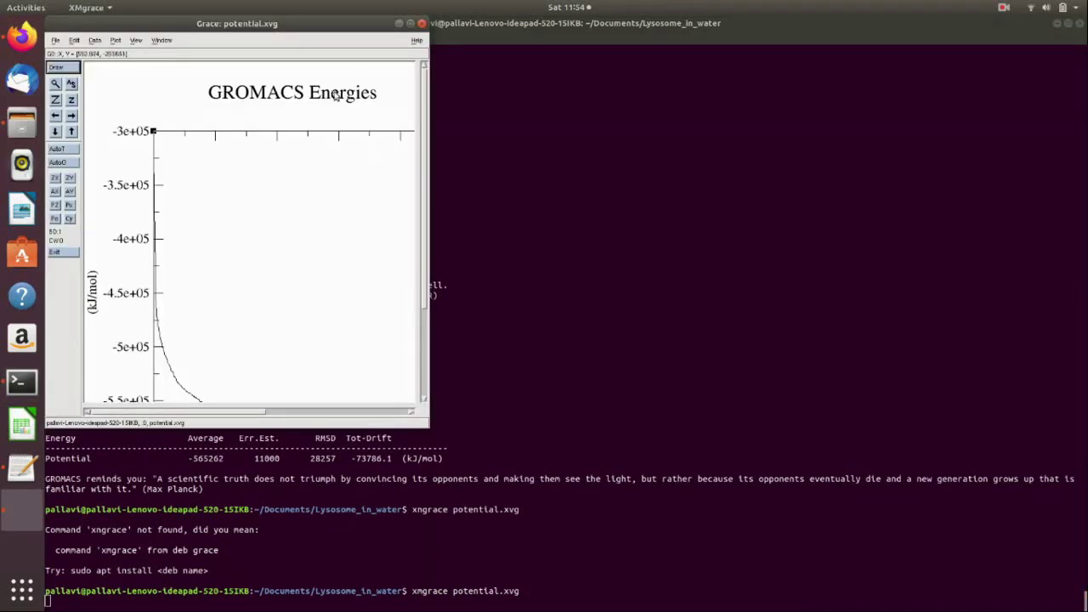
{"action": "left_click_drag", "start_coordinate": [429, 427], "coordinate": [671, 530]}
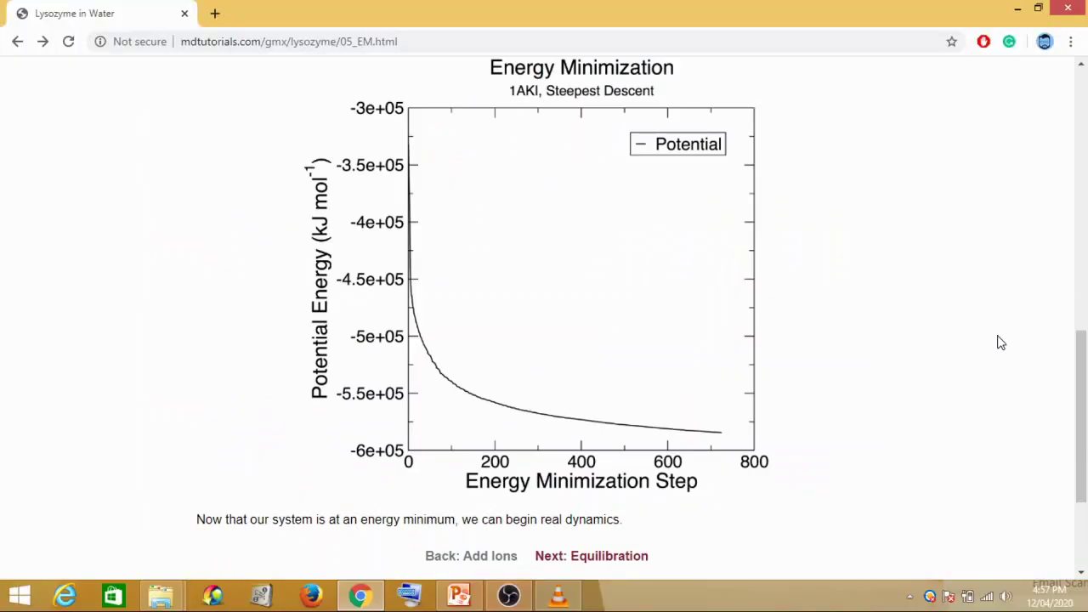